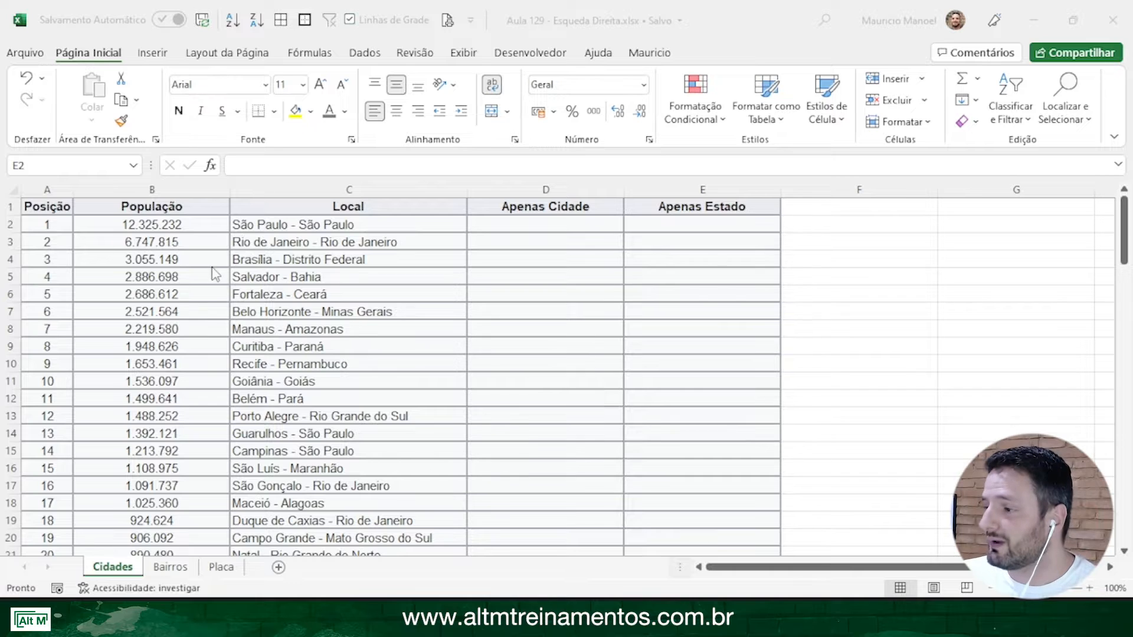
Enter "São Paulo" in D2, Flash Fill the Apenas Cidade column from it, and check the extracted cities against the Local column
{"action": "scroll", "coordinate": [140, 278], "scroll_direction": "down", "scroll_amount": 13}
{"action": "scroll", "coordinate": [140, 278], "scroll_direction": "down", "scroll_amount": 7}
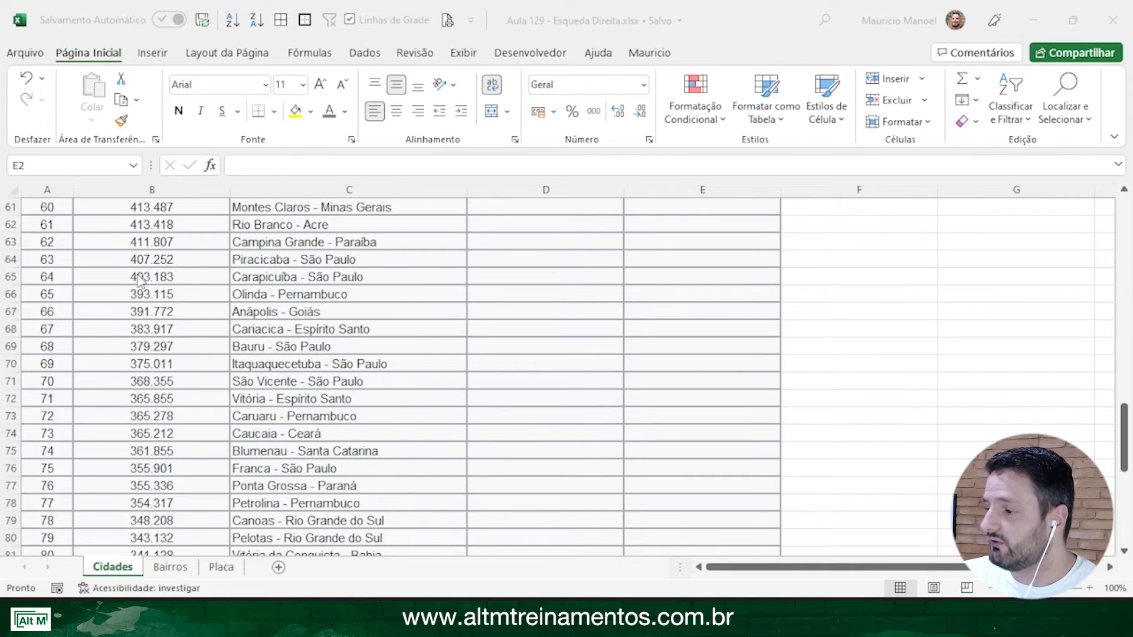
{"action": "scroll", "coordinate": [268, 295], "scroll_direction": "up", "scroll_amount": 20}
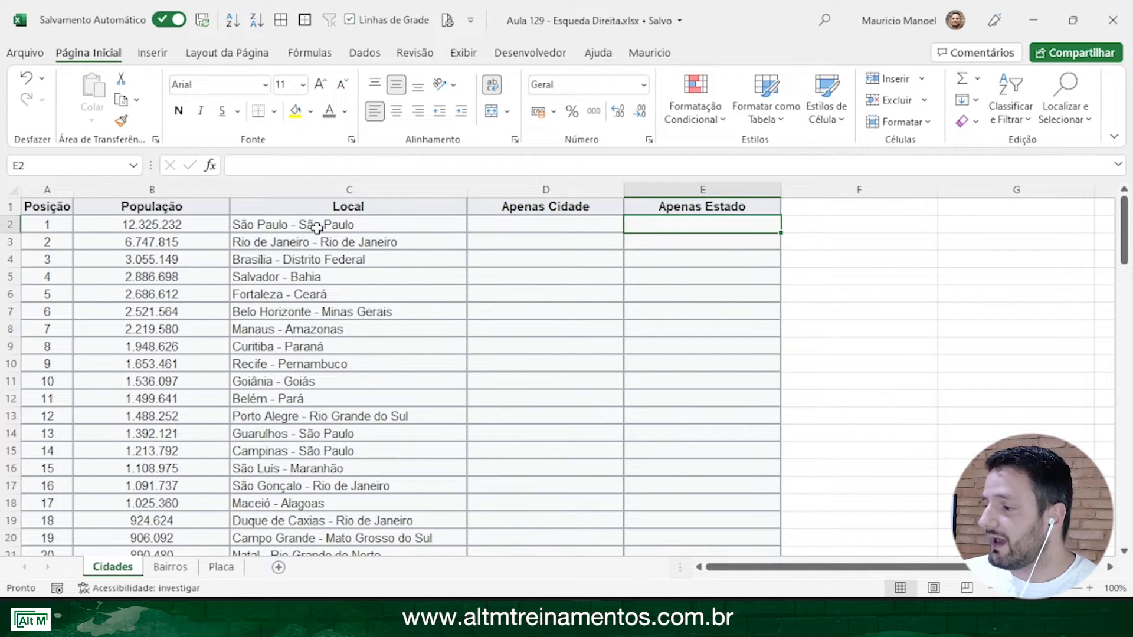
{"action": "left_click", "coordinate": [304, 226]}
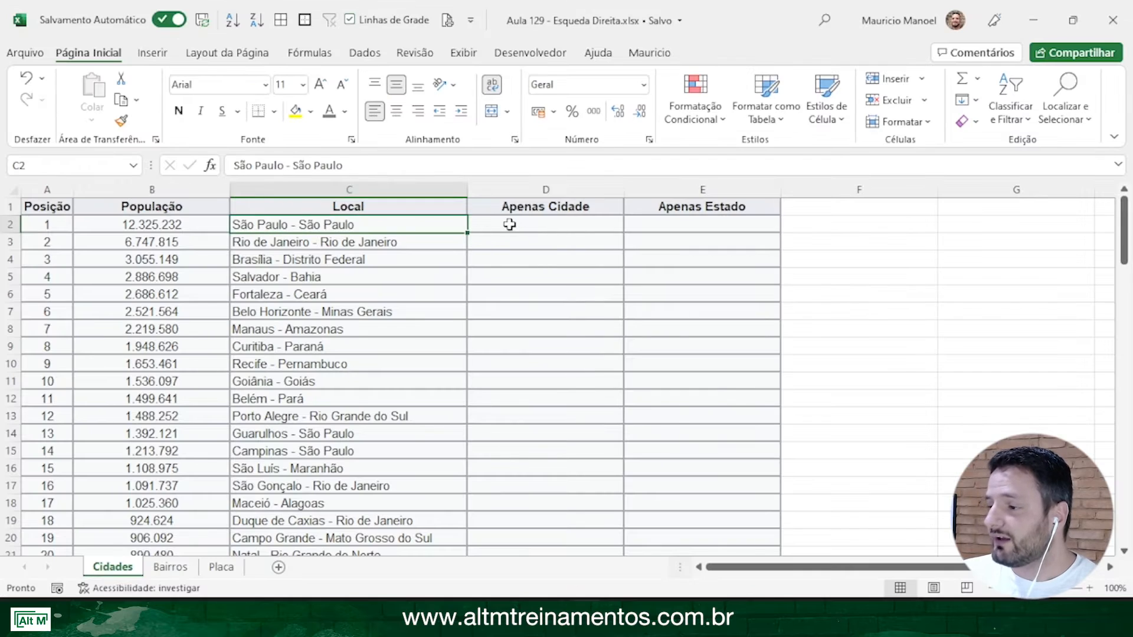
{"action": "left_click", "coordinate": [747, 221]}
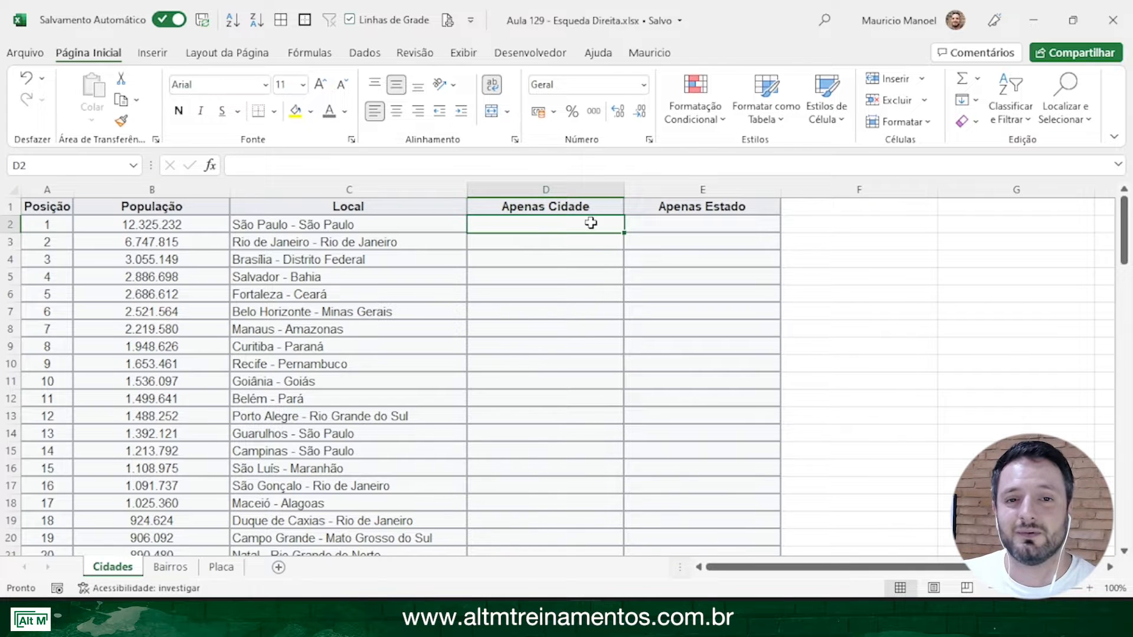
{"action": "type", "text": "São Paulo"}
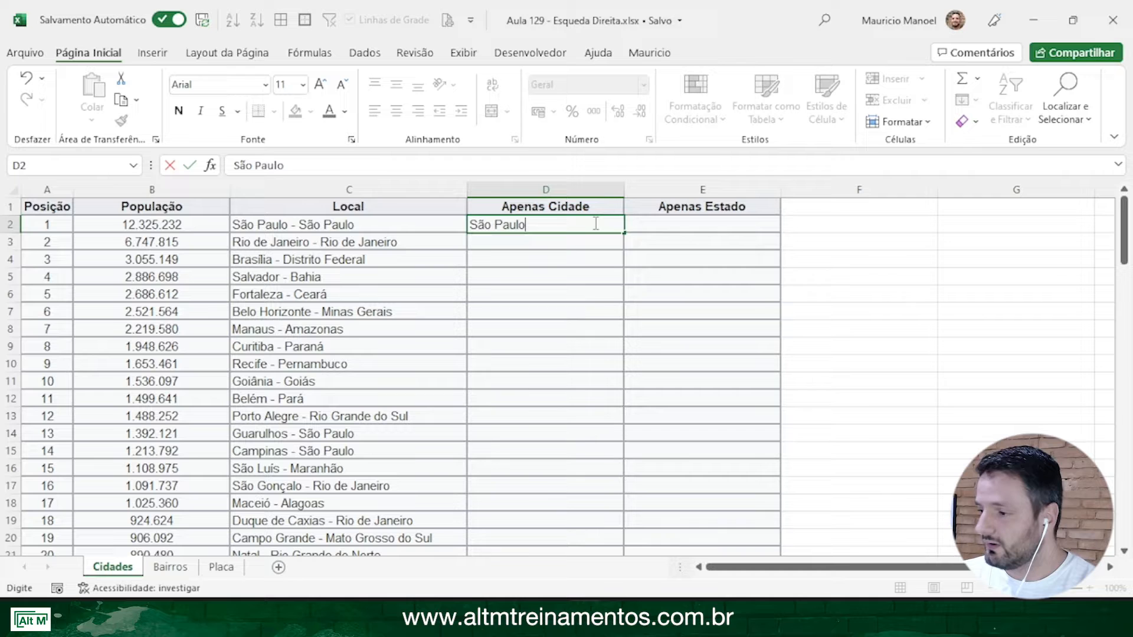
{"action": "key", "text": "Return"}
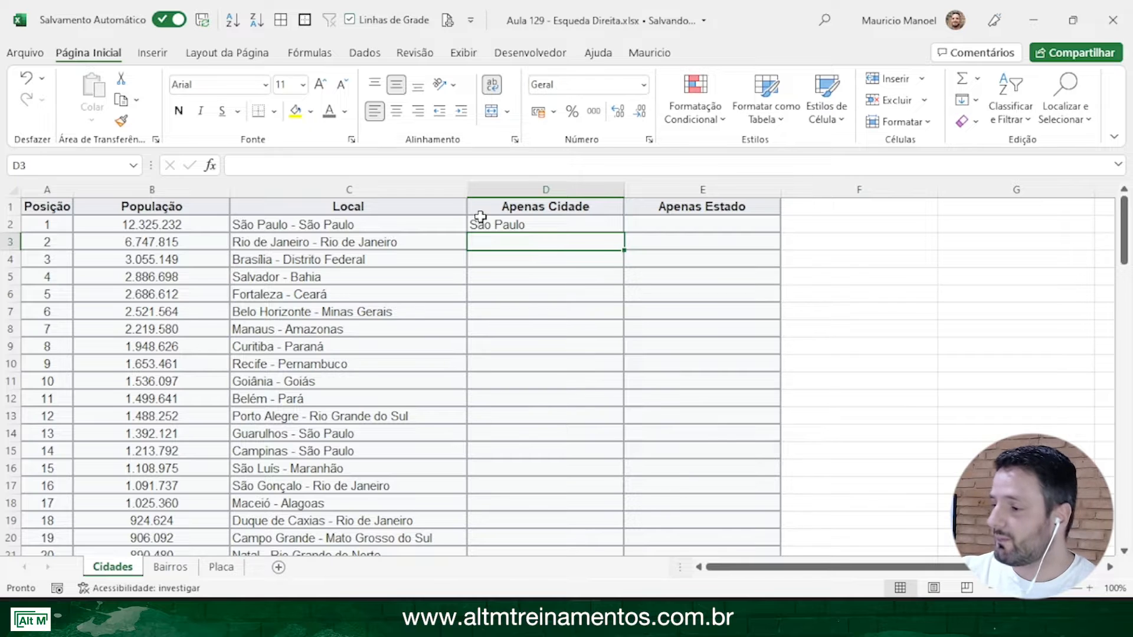
{"action": "key", "text": "ctrl+e"}
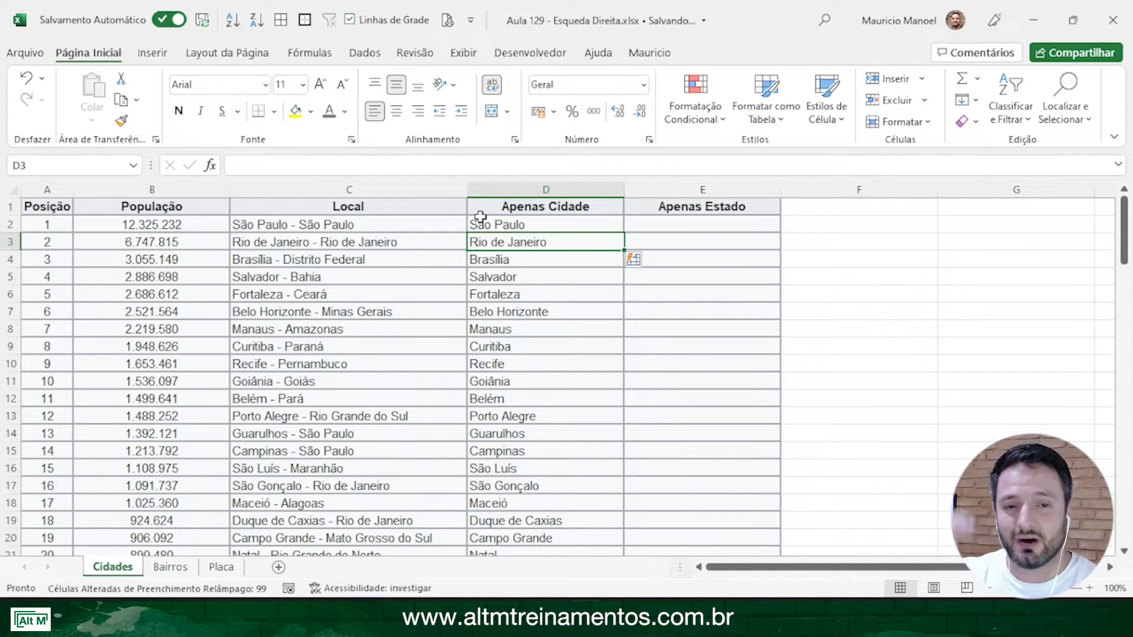
{"action": "scroll", "coordinate": [437, 313], "scroll_direction": "down", "scroll_amount": 6}
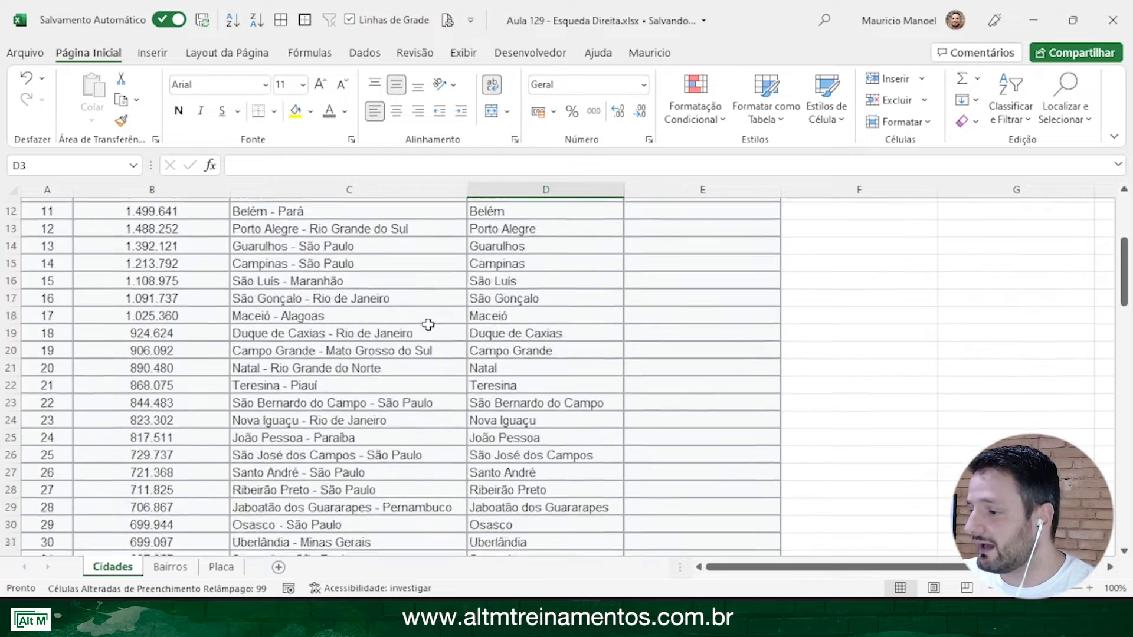
{"action": "left_click", "coordinate": [272, 394]}
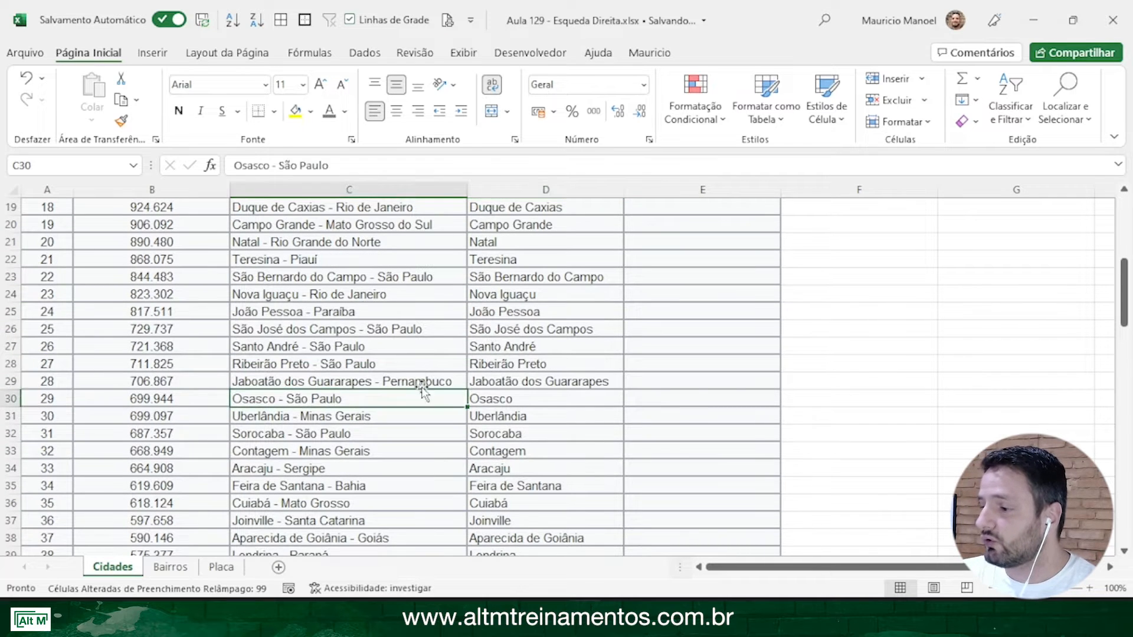
{"action": "left_click", "coordinate": [491, 384]}
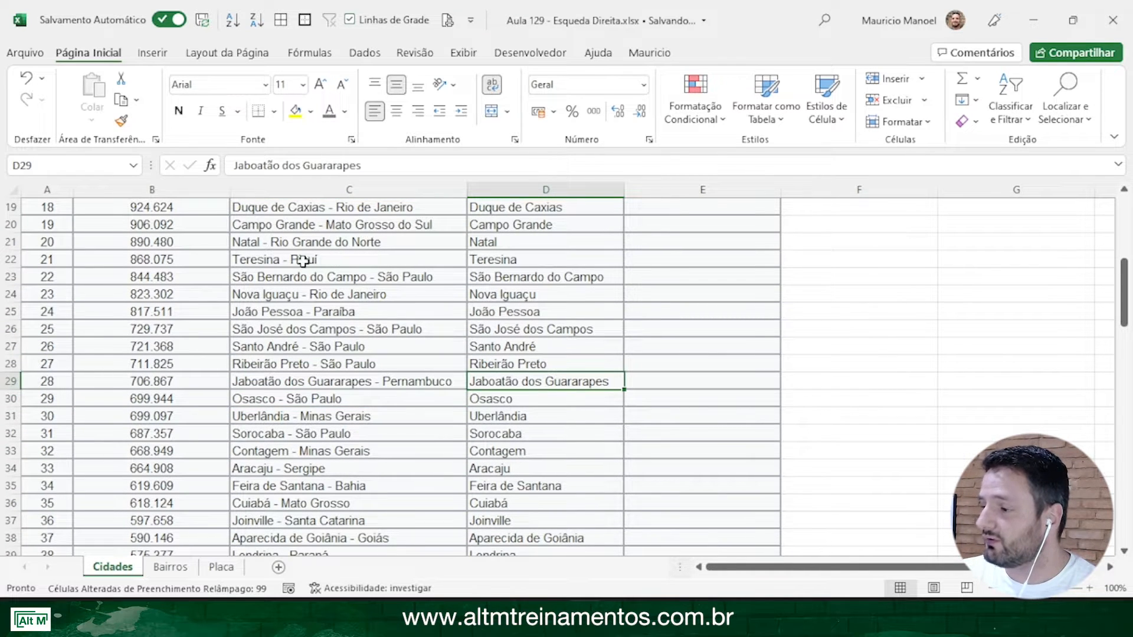
{"action": "left_click", "coordinate": [242, 244]}
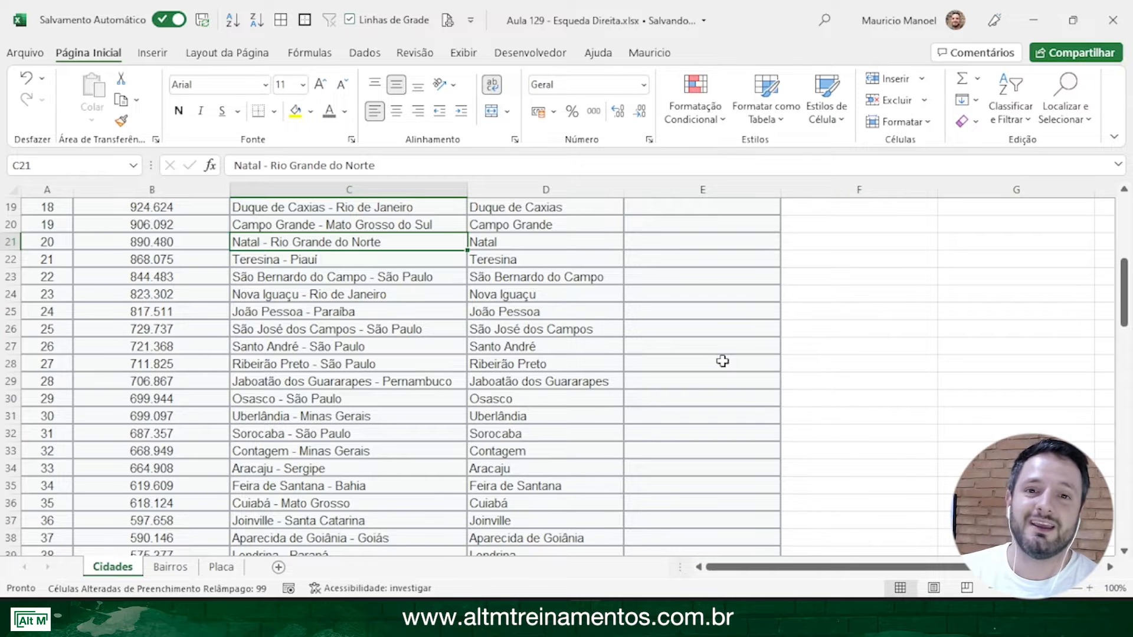
Try to Flash Fill the Apenas Estado column from the example "São Paulo" entered in E2
{"action": "scroll", "coordinate": [753, 350], "scroll_direction": "up", "scroll_amount": 6}
{"action": "left_click", "coordinate": [765, 225]}
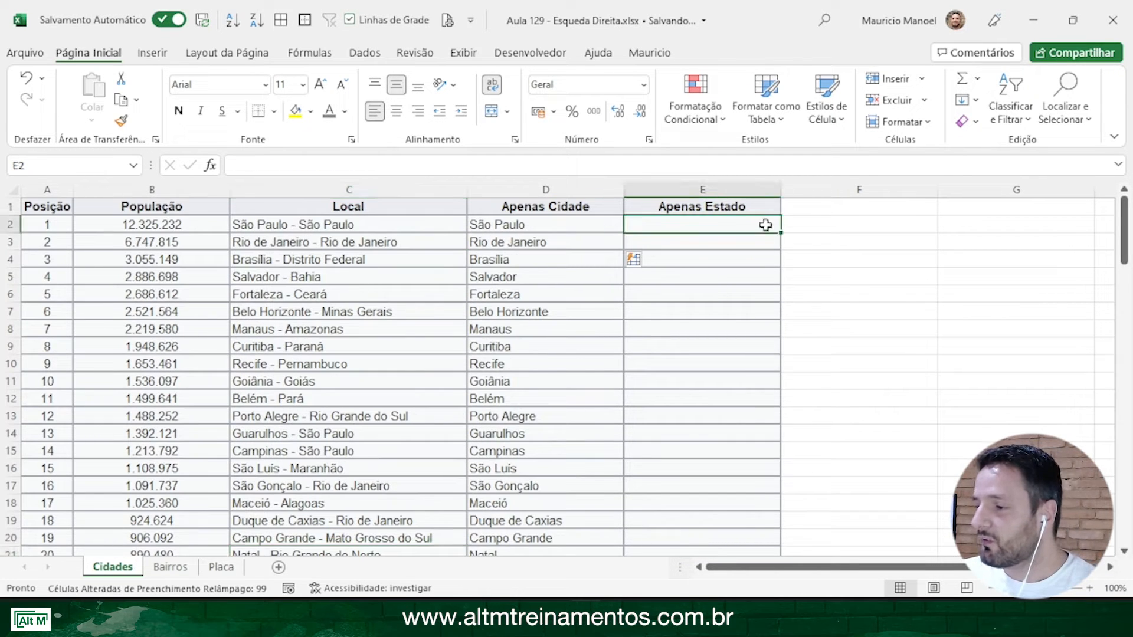
{"action": "type", "text": "Sã"}
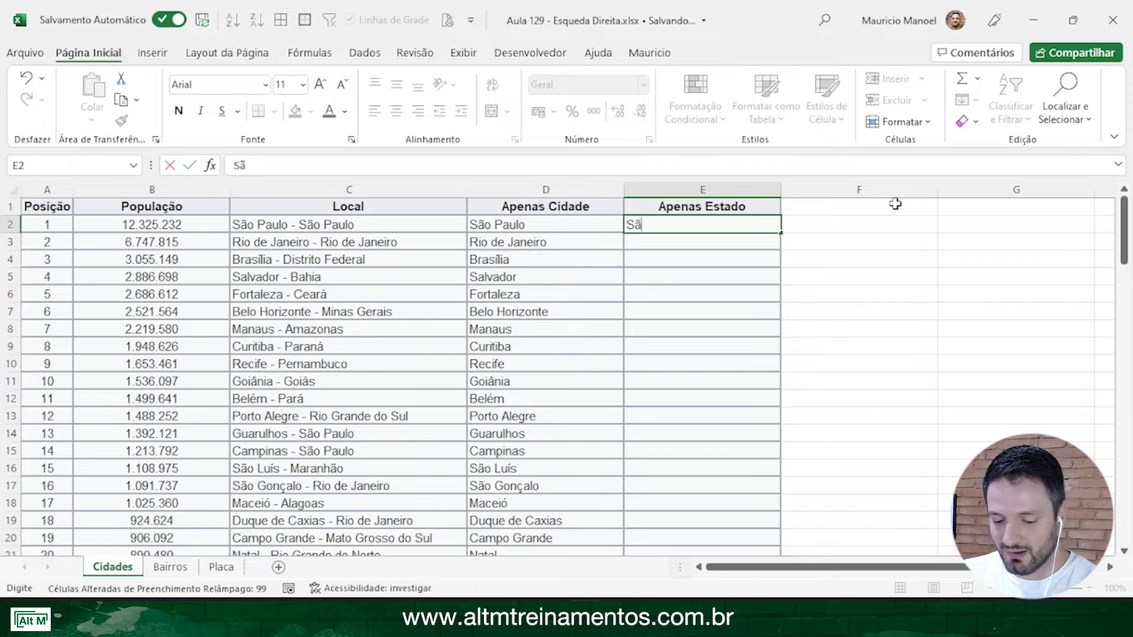
{"action": "type", "text": "o Paulo"}
{"action": "key", "text": "Return"}
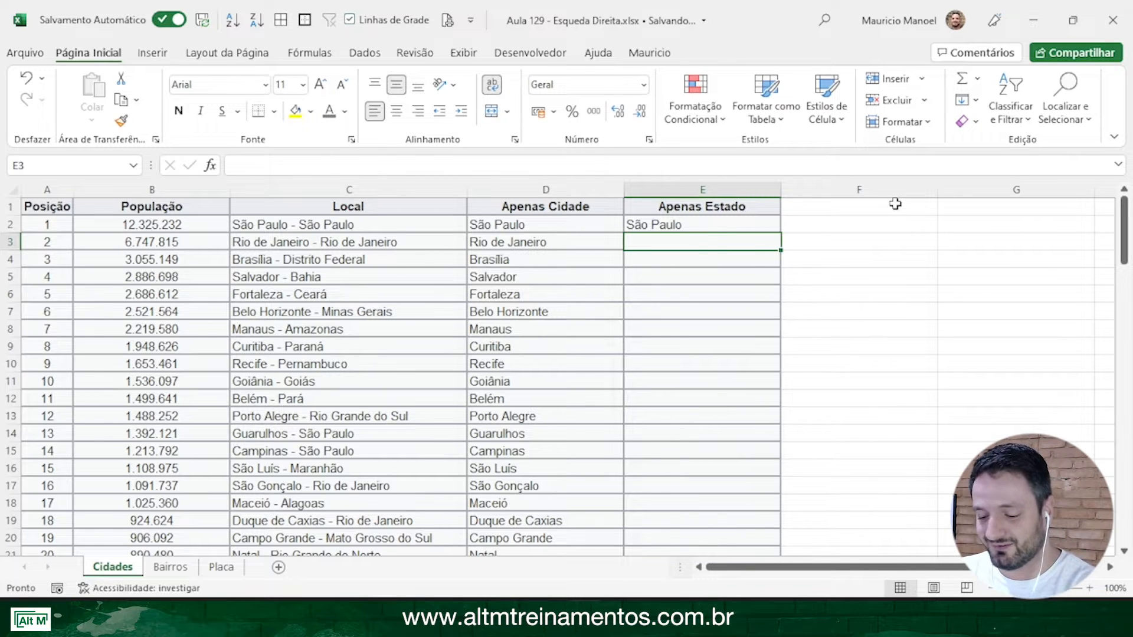
{"action": "key", "text": "ctrl+e"}
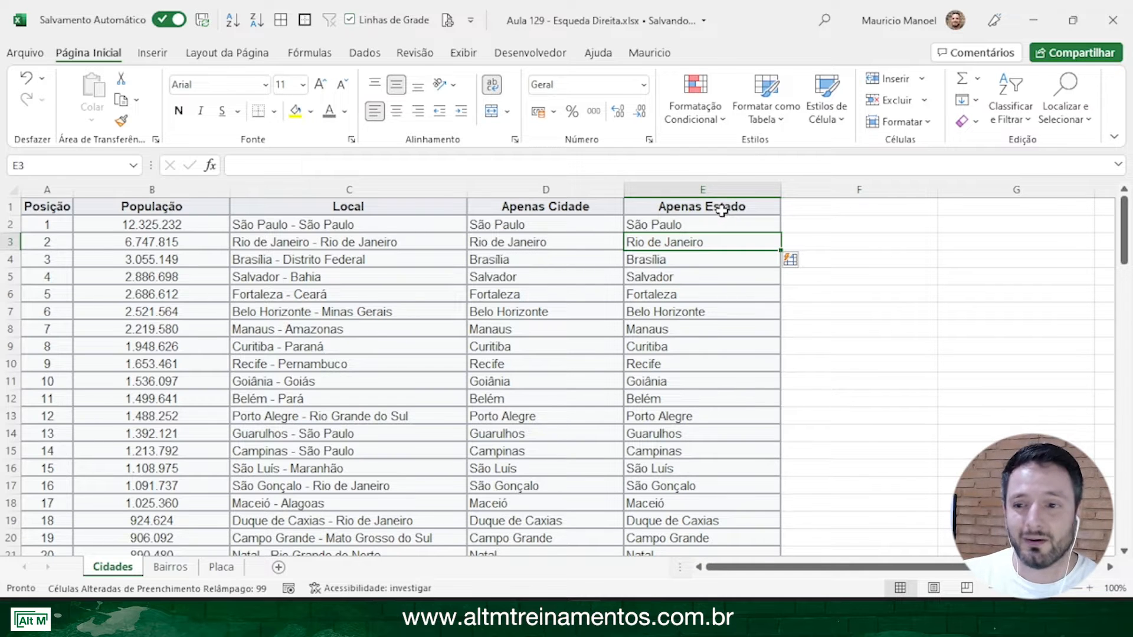
Clear all the filled entries of the Apenas Estado column from E2 down
{"action": "left_click", "coordinate": [674, 225]}
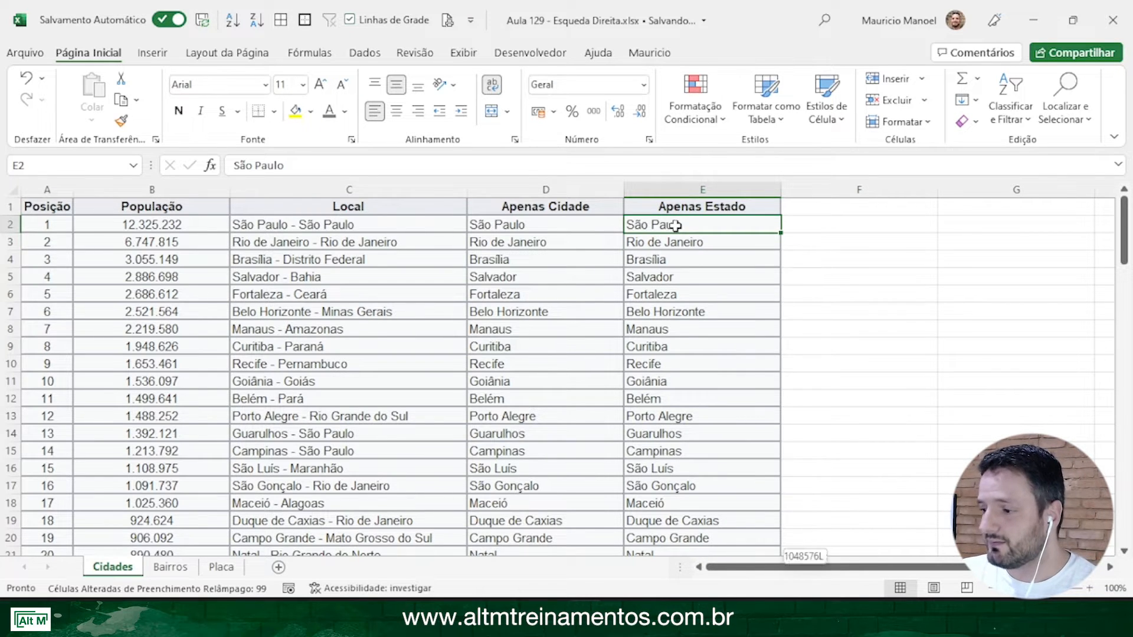
{"action": "key", "text": "ctrl+shift+Down"}
{"action": "key", "text": "Delete"}
{"action": "scroll", "coordinate": [675, 225], "scroll_direction": "up", "scroll_amount": 20}
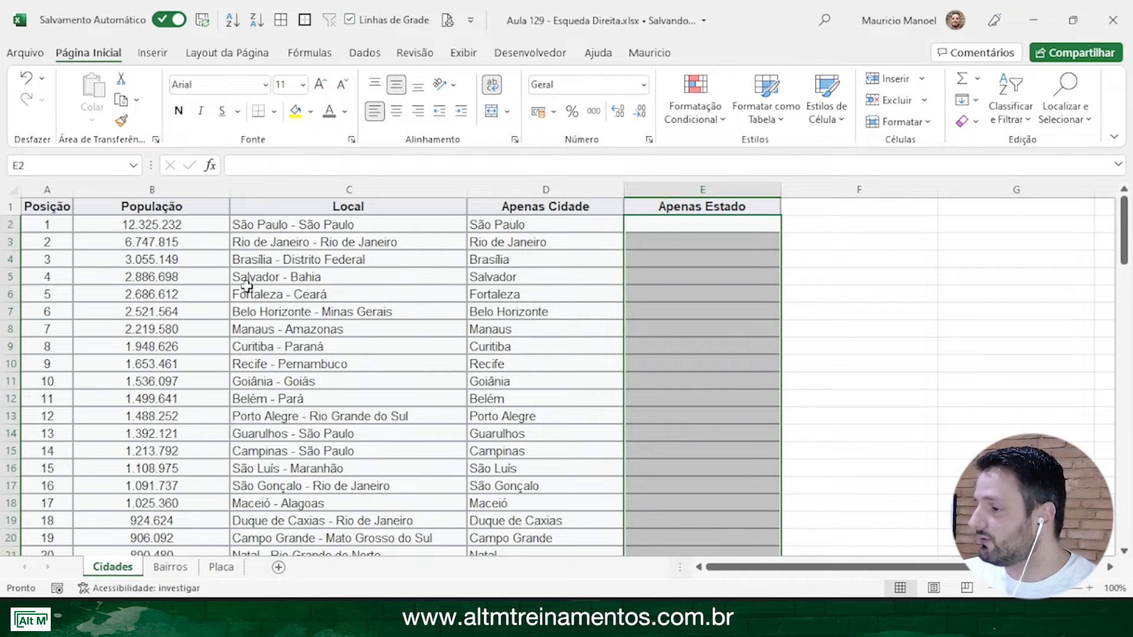
Enter "Bahia" in E5 as the example and Flash Fill the Apenas Estado column from it
{"action": "left_click", "coordinate": [637, 278]}
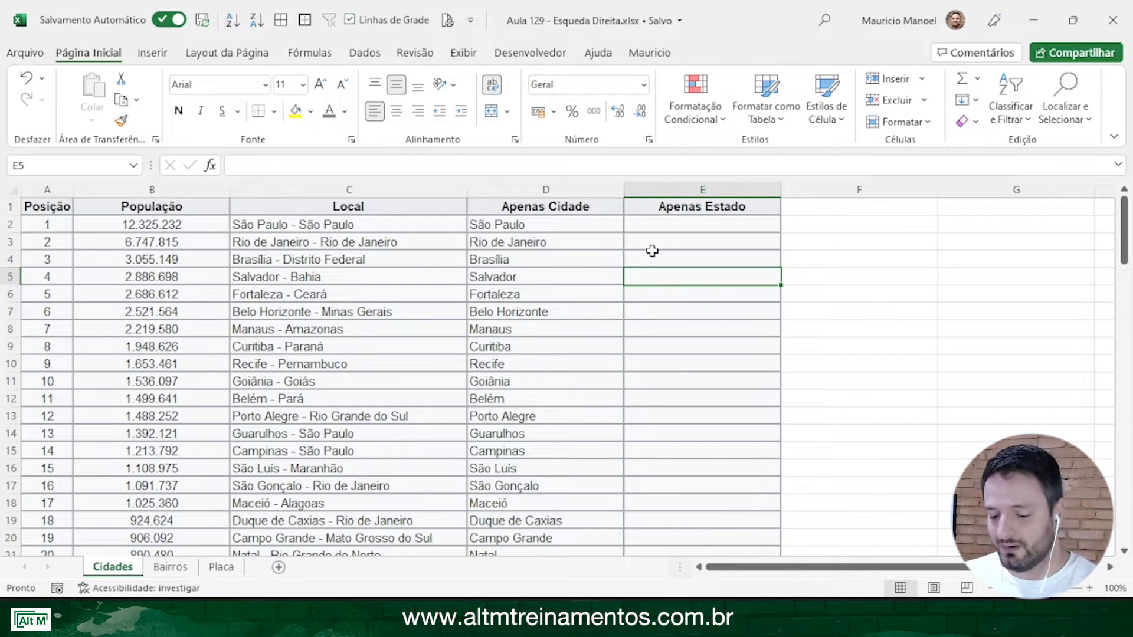
{"action": "type", "text": "Bahia"}
{"action": "key", "text": "Return"}
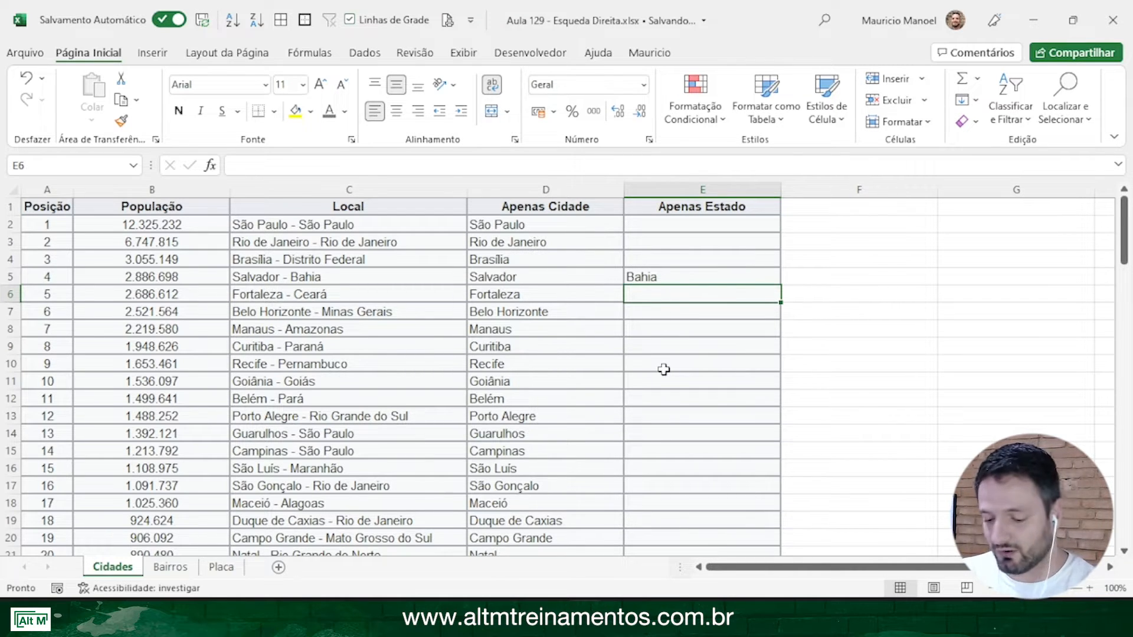
{"action": "key", "text": "ctrl+e"}
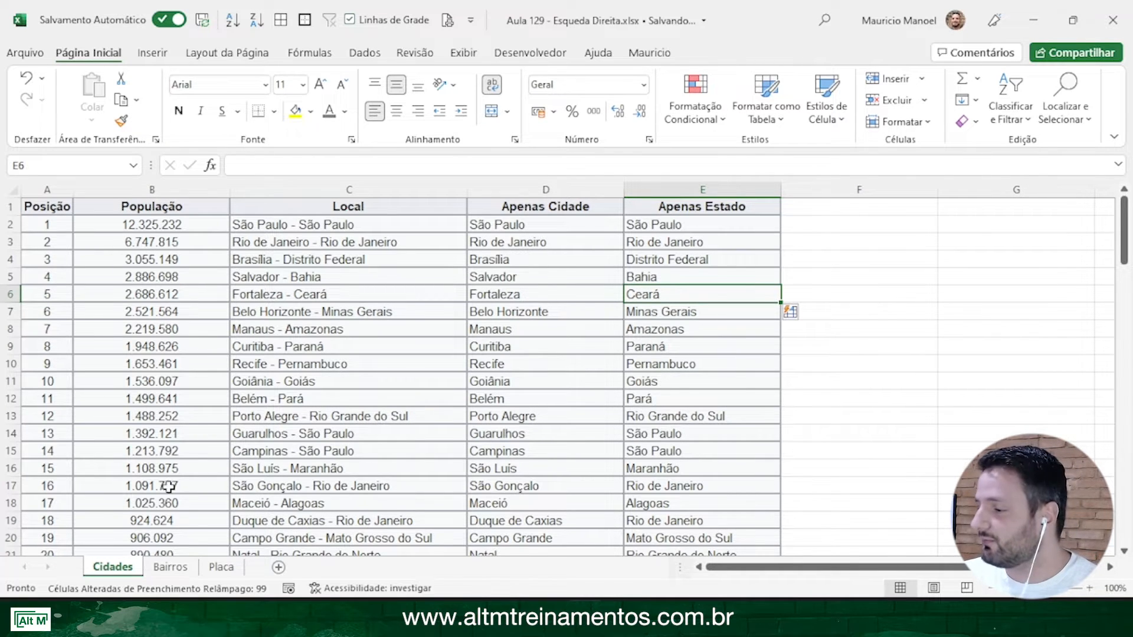
On the Bairros sheet, try to Flash Fill column B with the neighbourhood names from the example "Água Rasa" in B1
{"action": "left_click", "coordinate": [175, 575]}
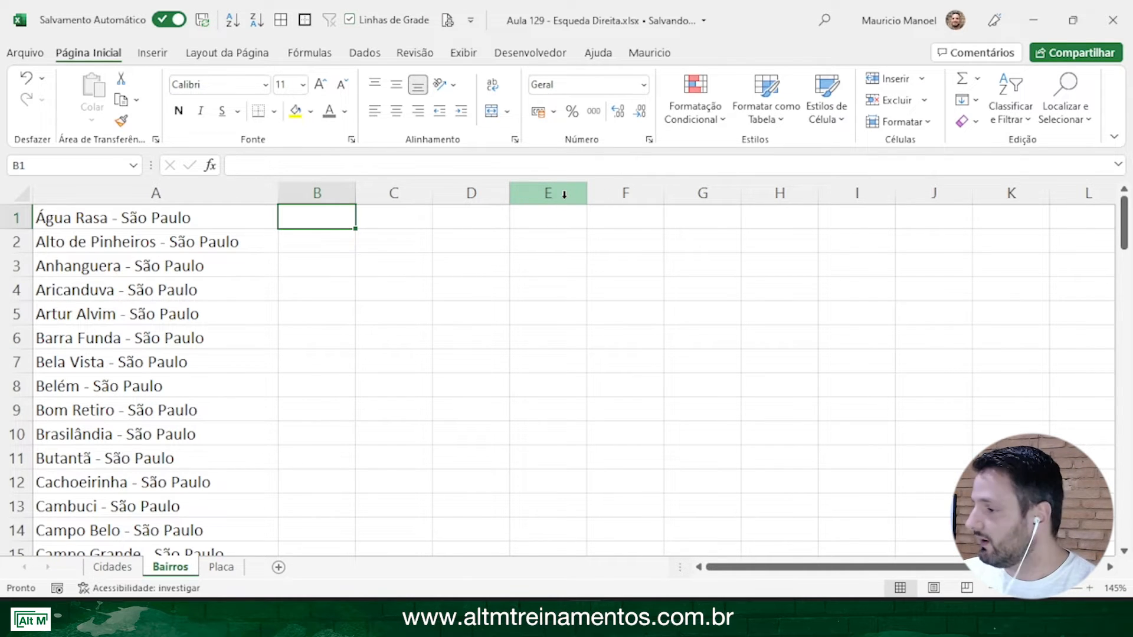
{"action": "type", "text": "Água "}
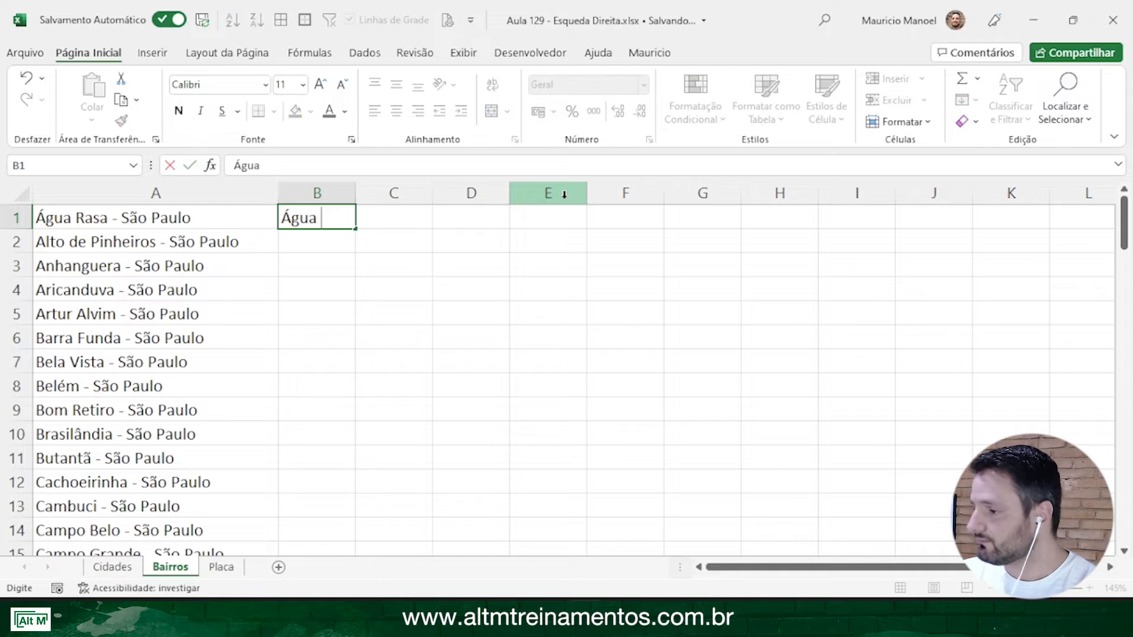
{"action": "type", "text": "Rasa"}
{"action": "key", "text": "Return"}
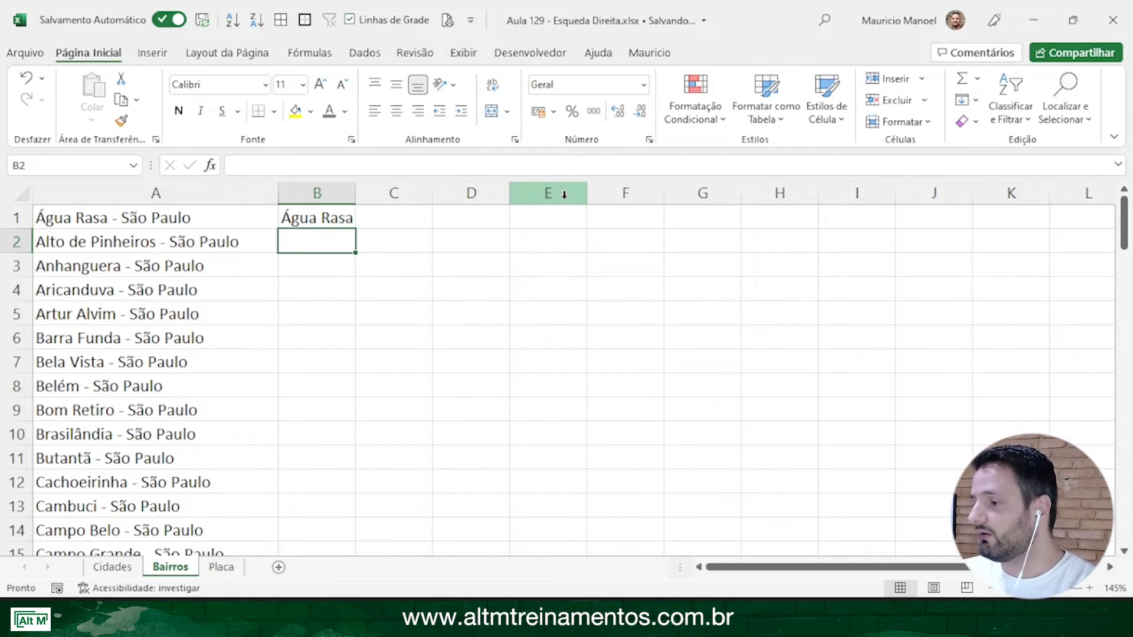
{"action": "key", "text": "ctrl+e"}
{"action": "left_click", "coordinate": [384, 338]}
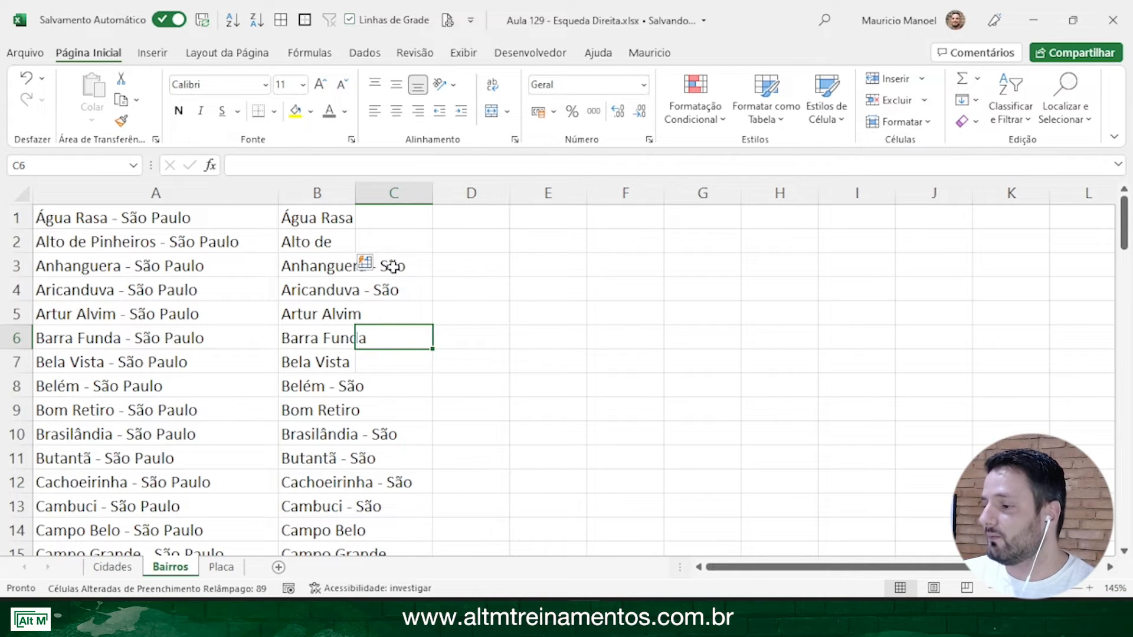
Check the neighbourhood names filled in column B against column A, and clear the whole of column B
{"action": "scroll", "coordinate": [410, 353], "scroll_direction": "down", "scroll_amount": 3}
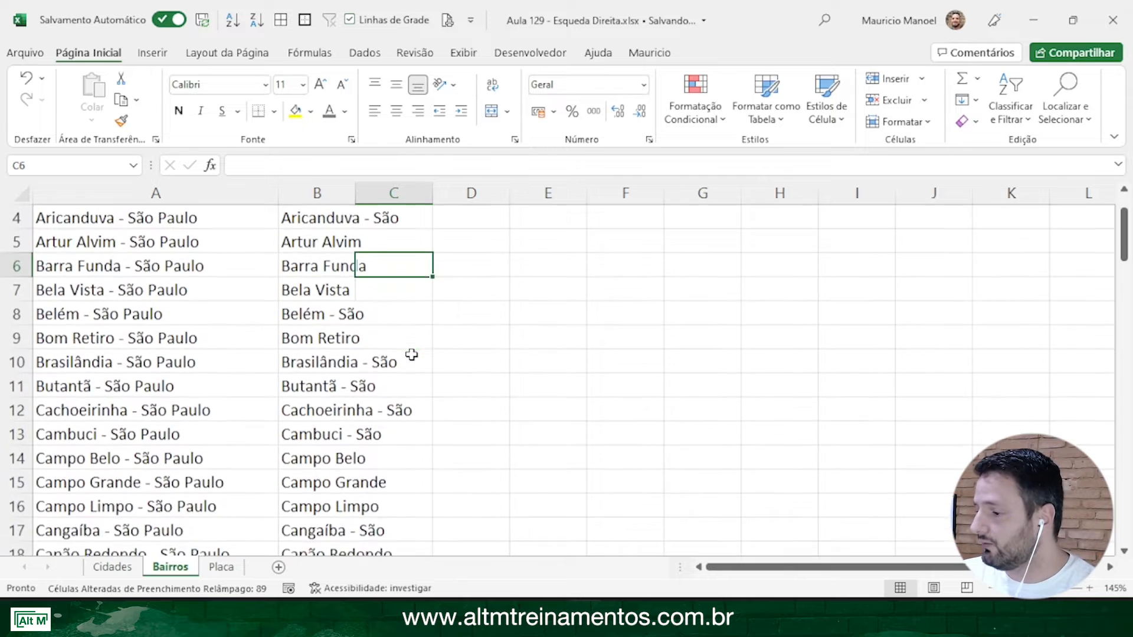
{"action": "scroll", "coordinate": [411, 354], "scroll_direction": "down", "scroll_amount": 1}
{"action": "scroll", "coordinate": [321, 405], "scroll_direction": "down", "scroll_amount": 3}
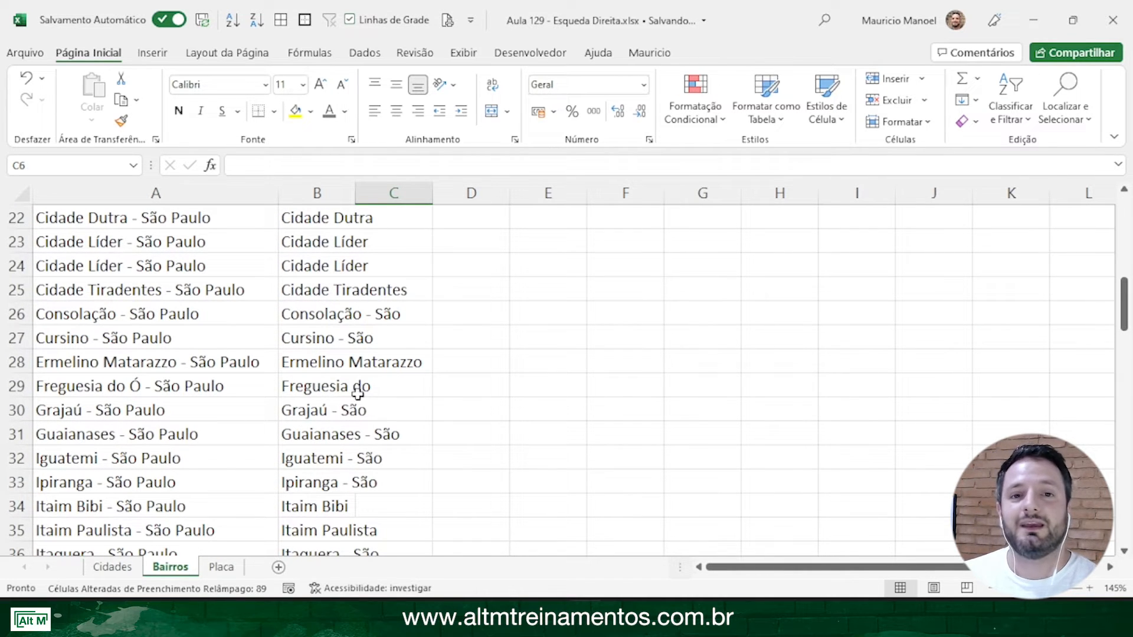
{"action": "scroll", "coordinate": [531, 307], "scroll_direction": "up", "scroll_amount": 7}
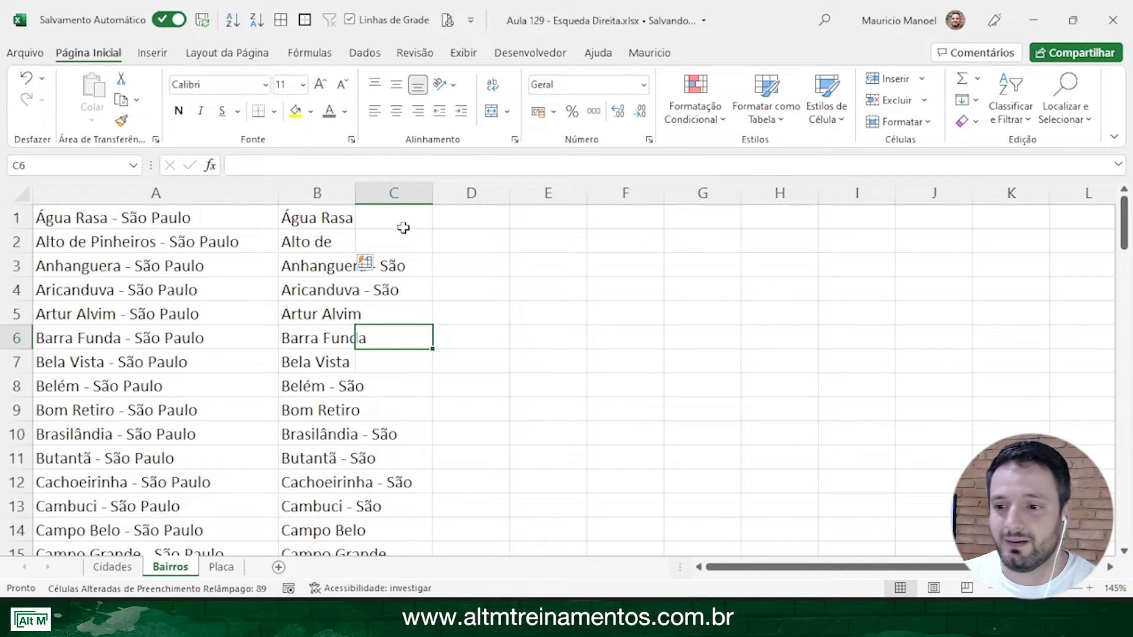
{"action": "left_click", "coordinate": [341, 190]}
{"action": "key", "text": "Delete"}
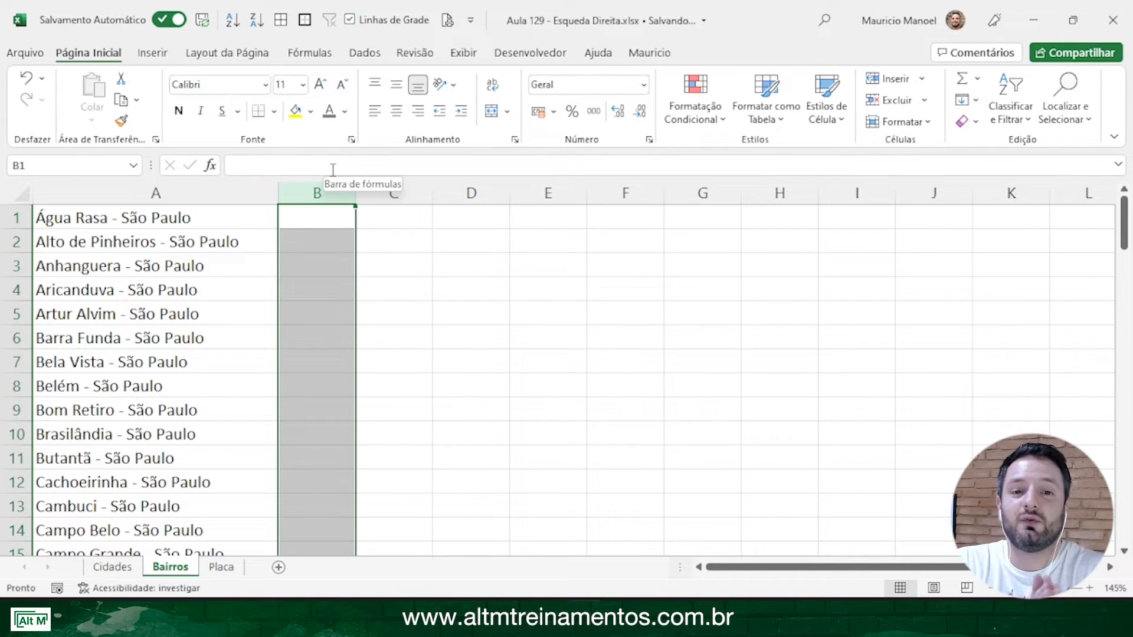
Start Text to Columns on column A as delimited data, with "-" as the only delimiter instead of tabs
{"action": "left_click", "coordinate": [204, 191]}
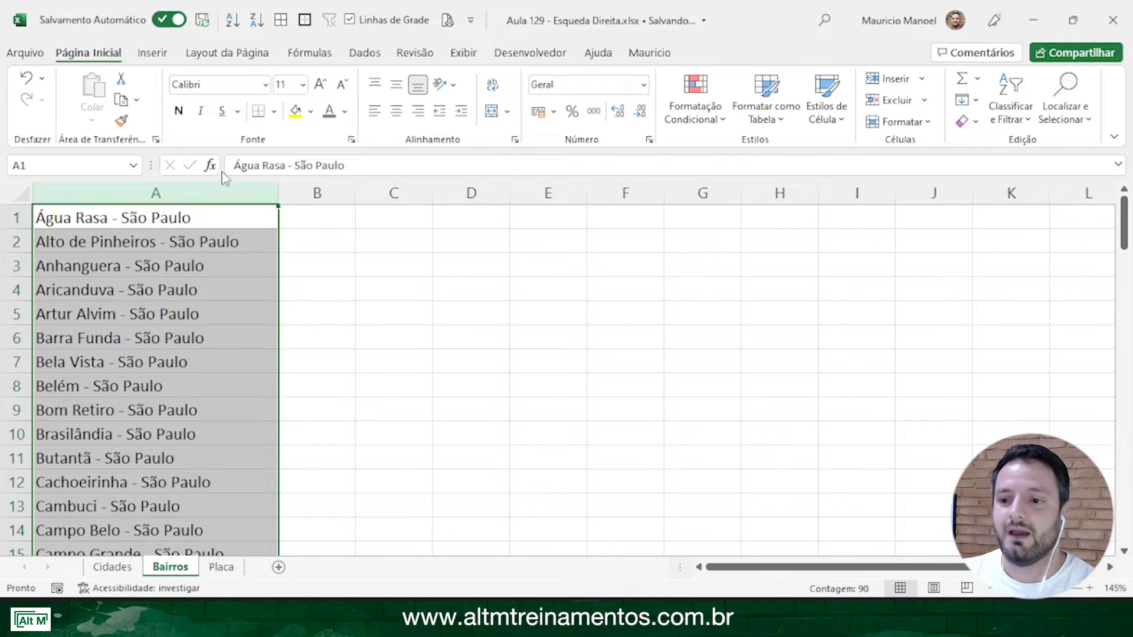
{"action": "left_click", "coordinate": [366, 53]}
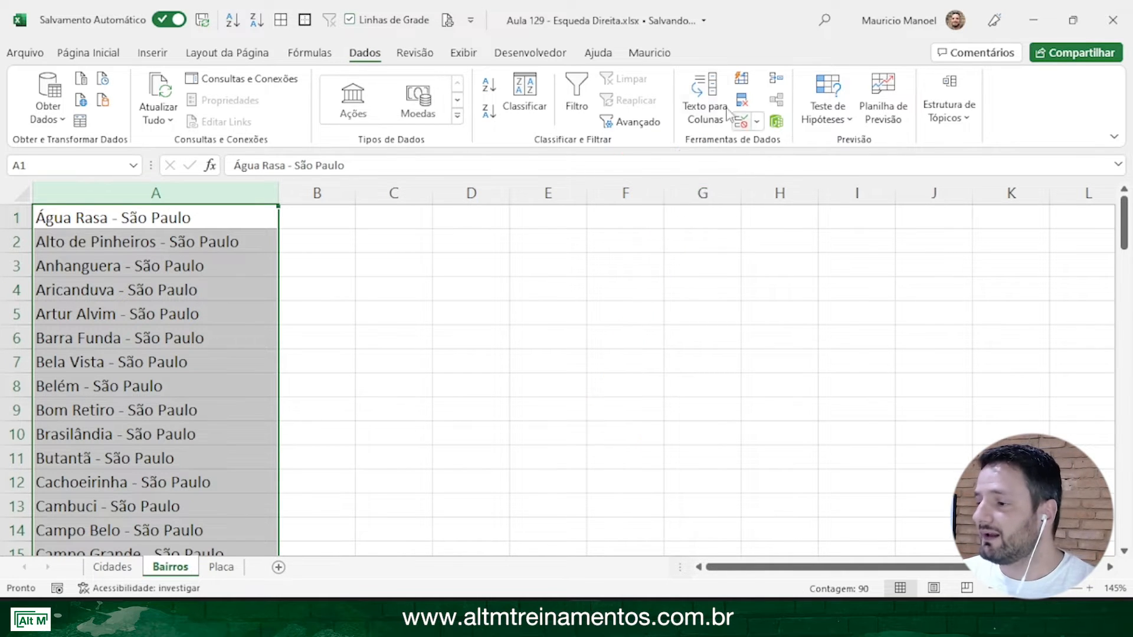
{"action": "left_click", "coordinate": [705, 99]}
{"action": "left_click_drag", "start_coordinate": [283, 263], "coordinate": [520, 122]}
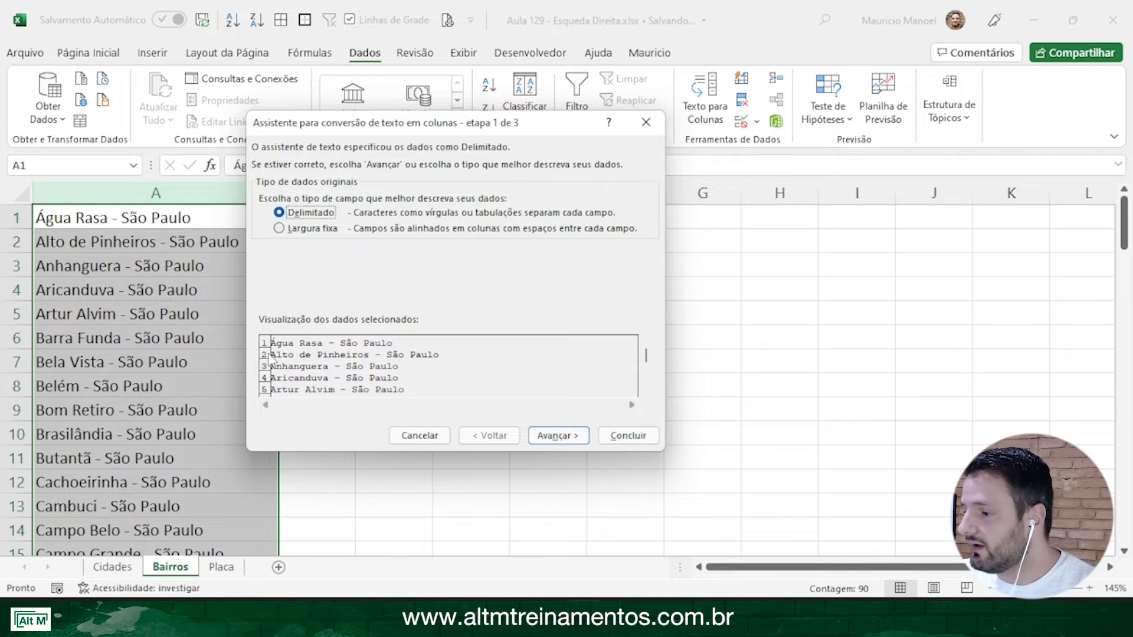
{"action": "left_click", "coordinate": [569, 437]}
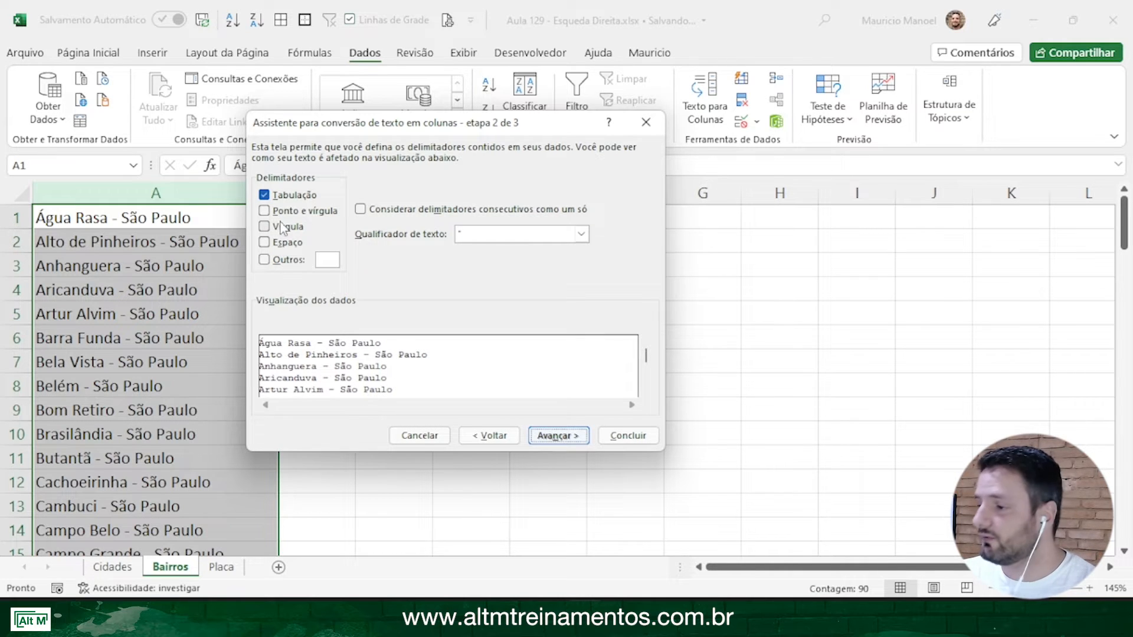
{"action": "left_click", "coordinate": [264, 195]}
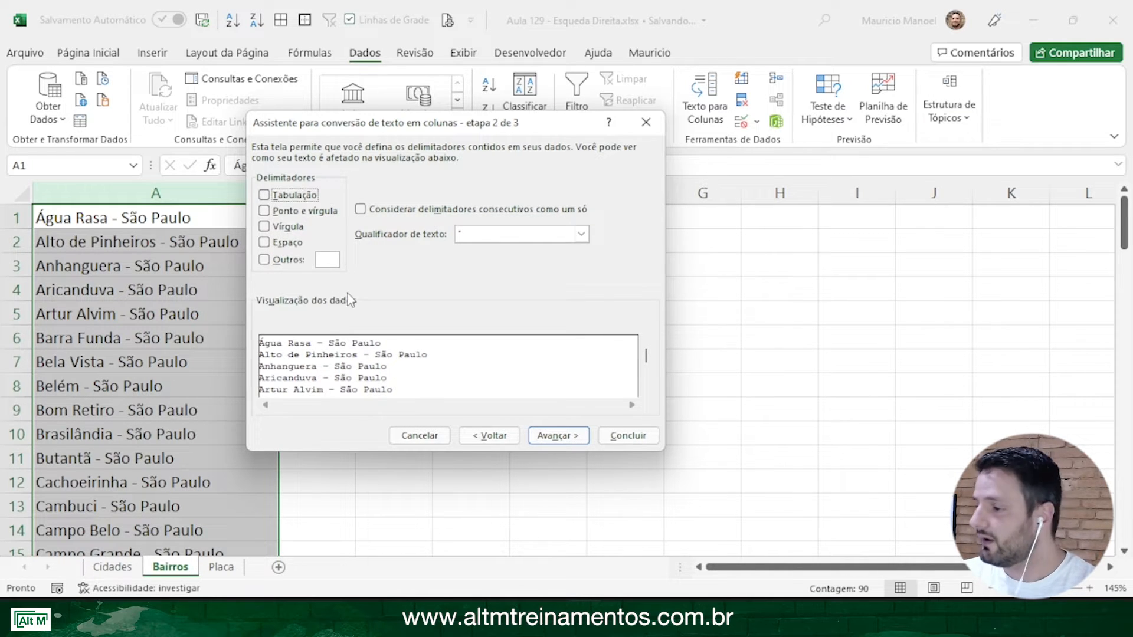
{"action": "left_click", "coordinate": [263, 260]}
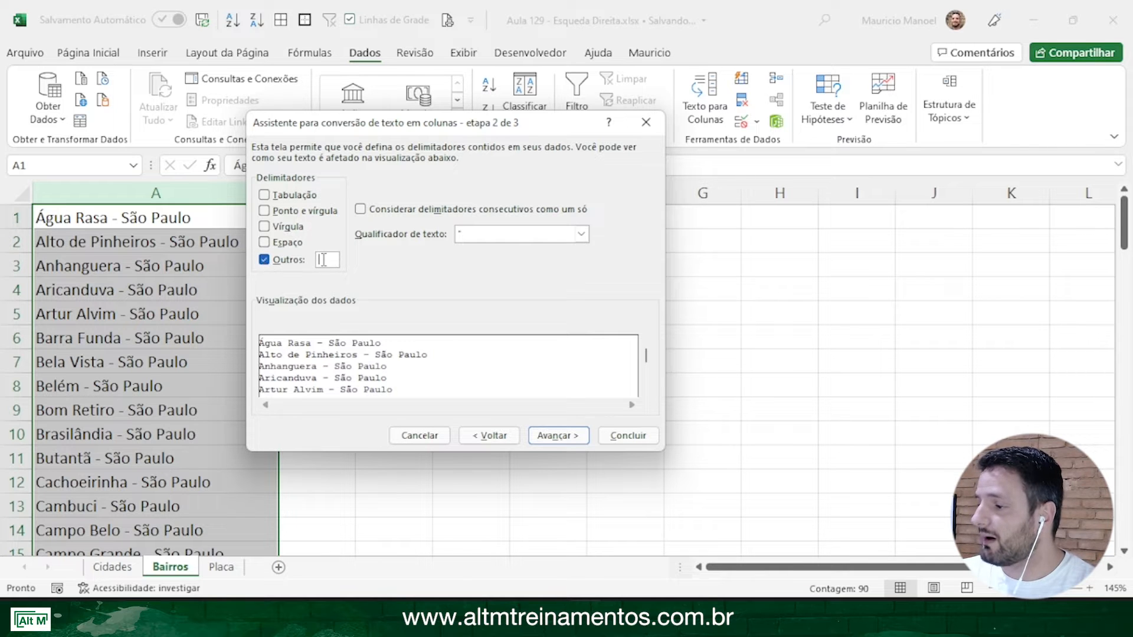
{"action": "type", "text": "-"}
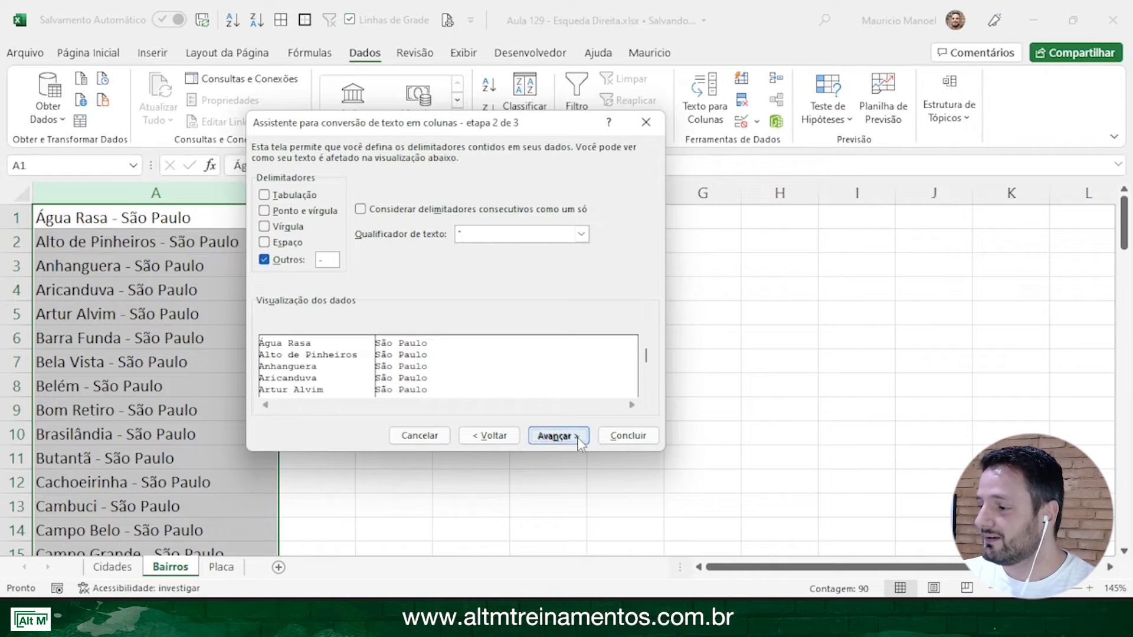
Try the column A split with the São Paulo part set to not be imported, and undo that conversion
{"action": "left_click", "coordinate": [578, 442]}
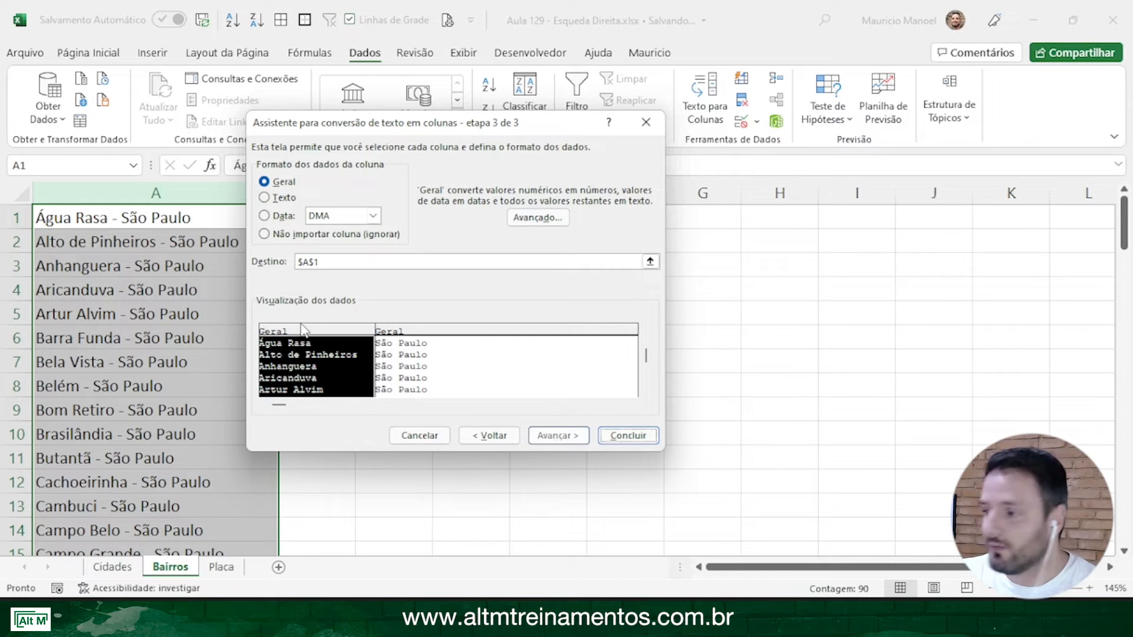
{"action": "left_click", "coordinate": [407, 333]}
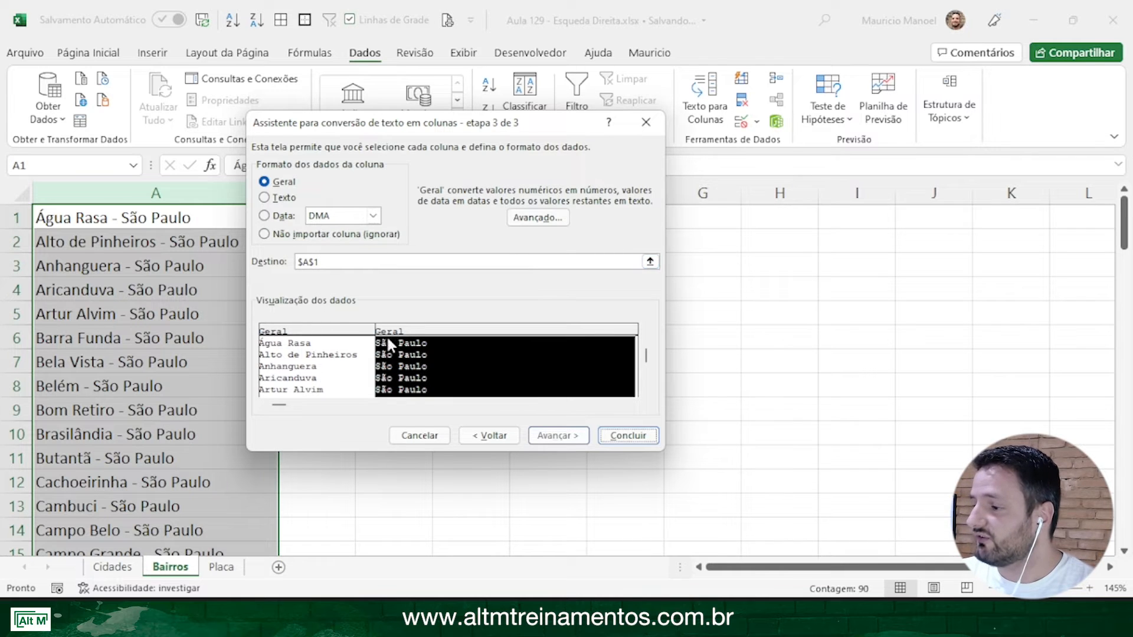
{"action": "left_click", "coordinate": [264, 234]}
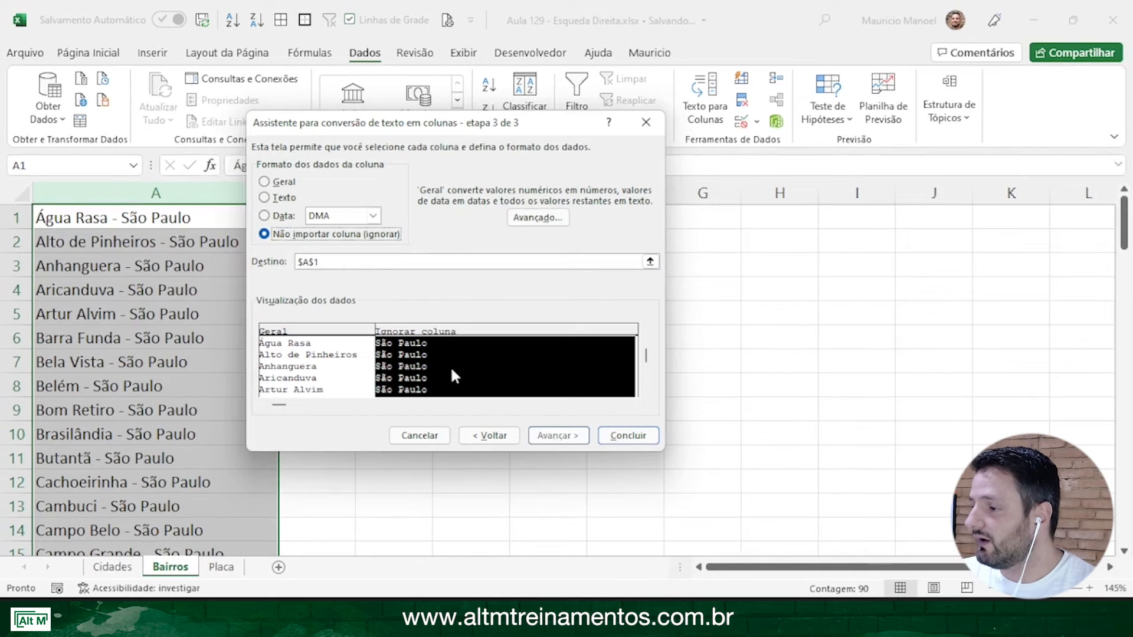
{"action": "left_click", "coordinate": [619, 440]}
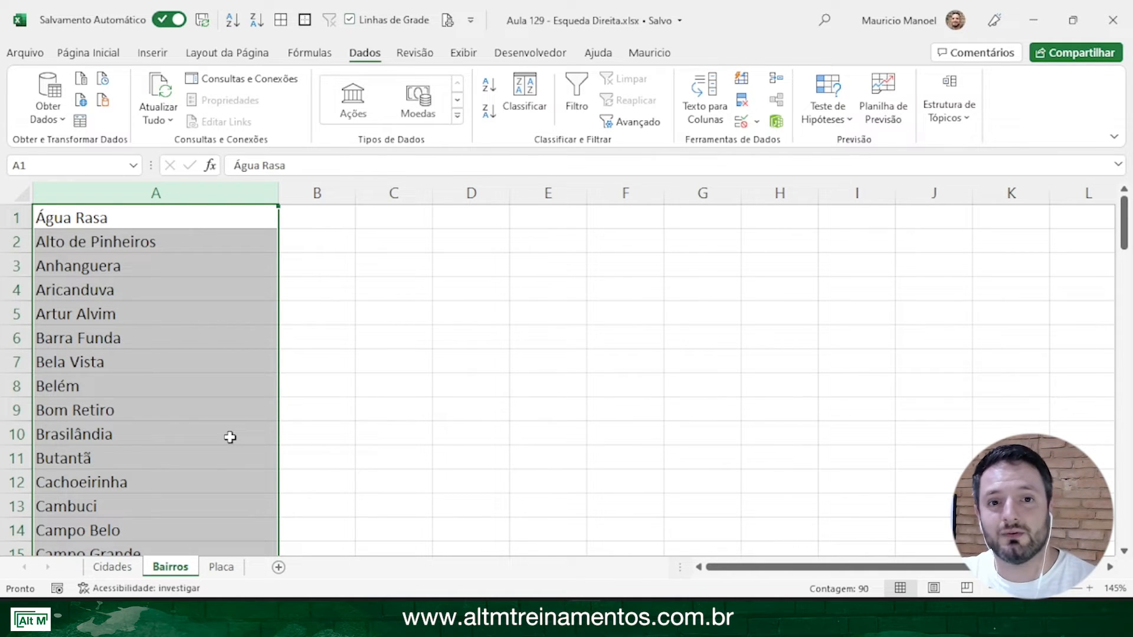
{"action": "left_click", "coordinate": [327, 217]}
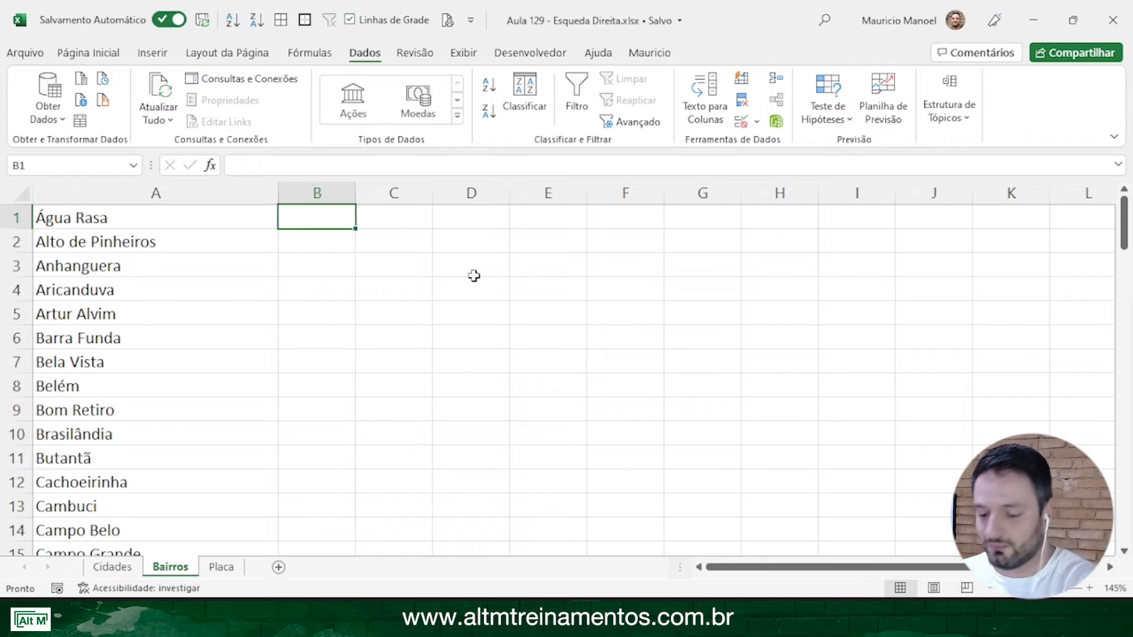
{"action": "key", "text": "ctrl+z"}
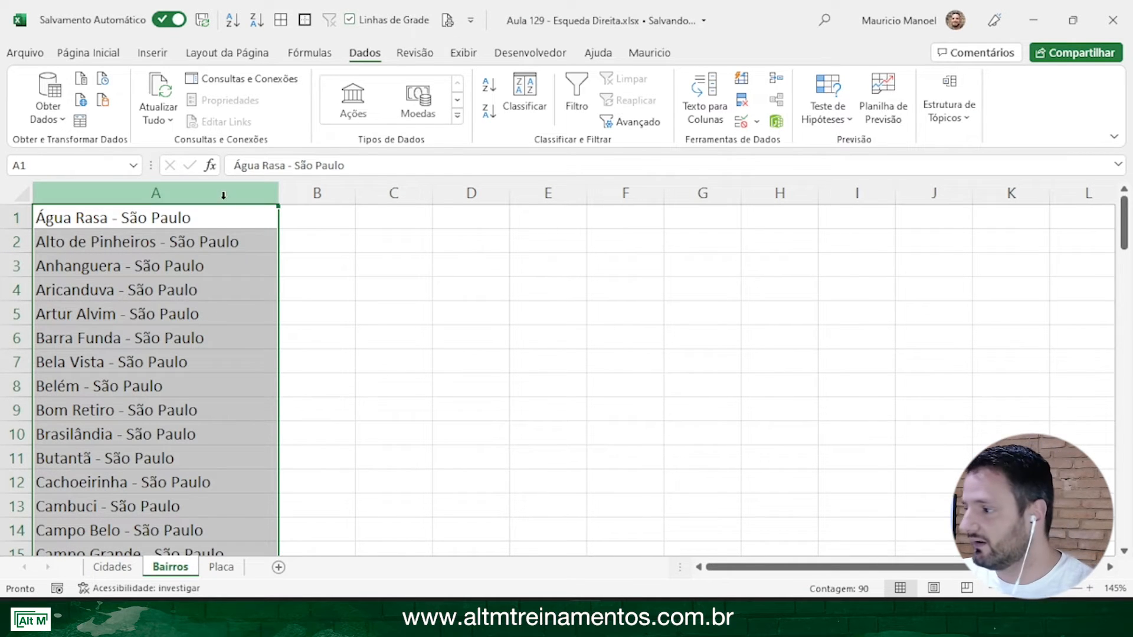
Split column A with Text to Columns at the "-" delimiter, importing both parts as Geral with destination $A$1
{"action": "left_click", "coordinate": [703, 102]}
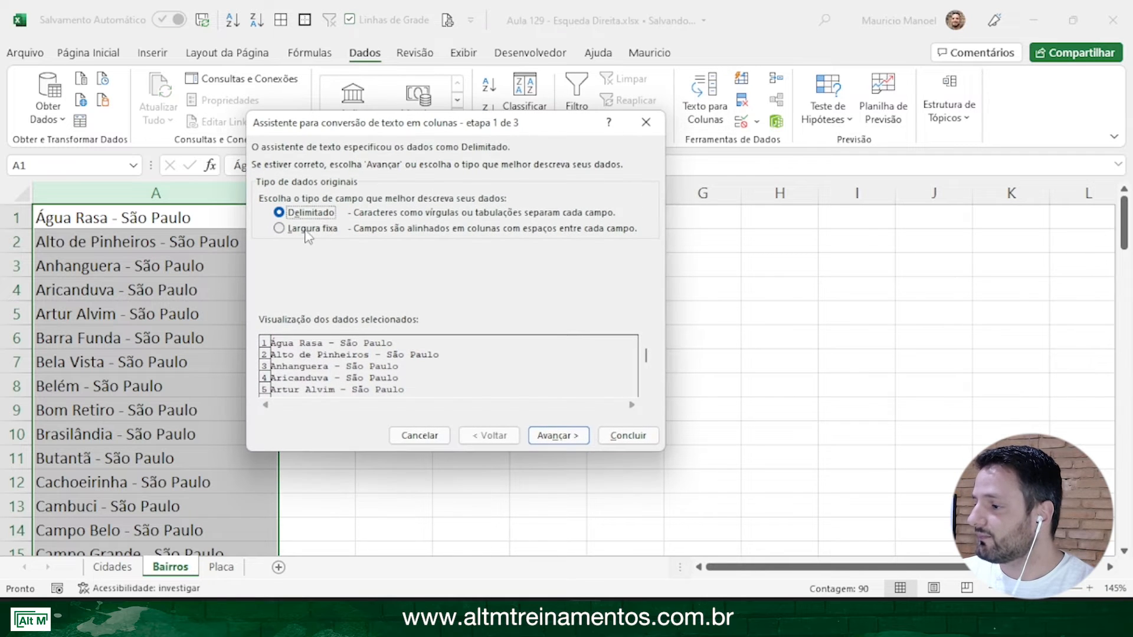
{"action": "left_click", "coordinate": [558, 436]}
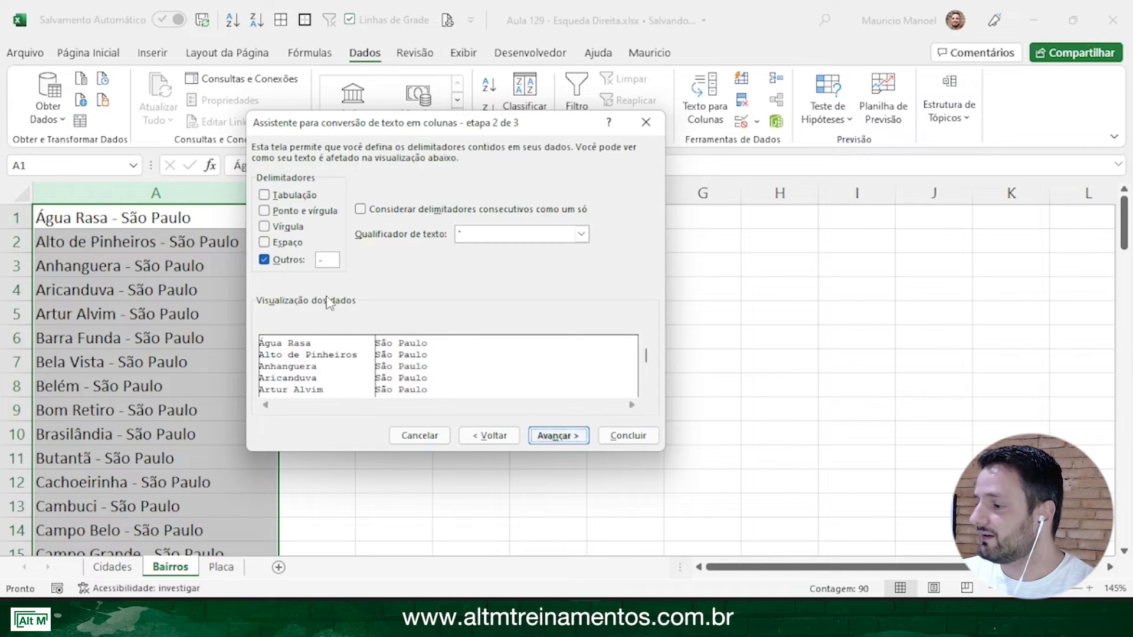
{"action": "left_click", "coordinate": [551, 438]}
{"action": "left_click", "coordinate": [617, 438]}
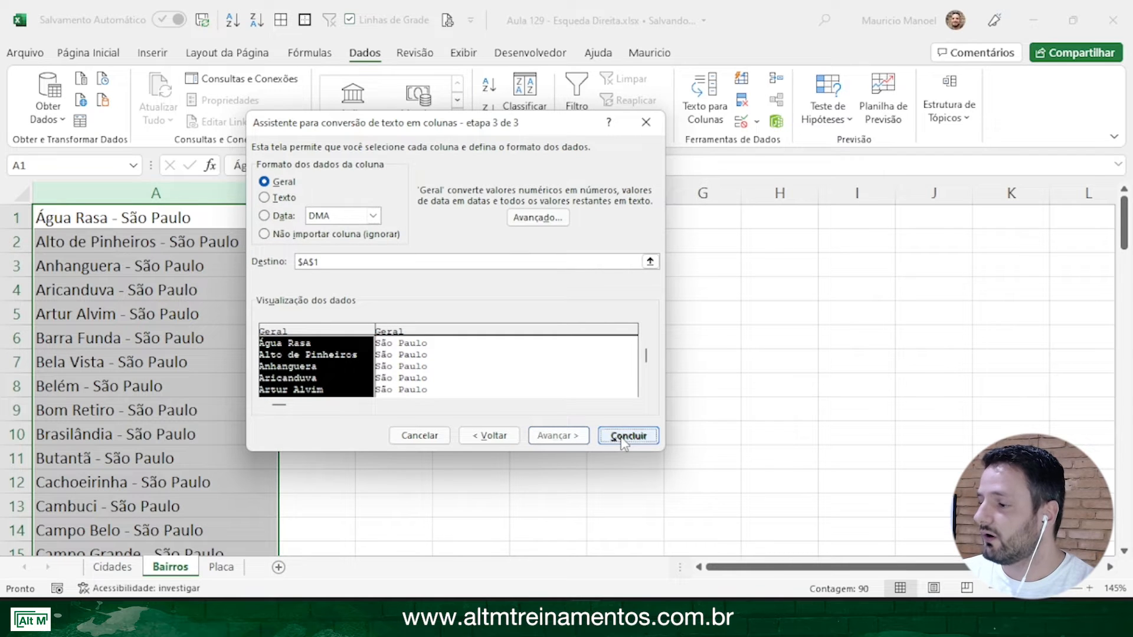
{"action": "left_click", "coordinate": [295, 318]}
{"action": "left_click", "coordinate": [157, 281]}
{"action": "left_click", "coordinate": [288, 289]}
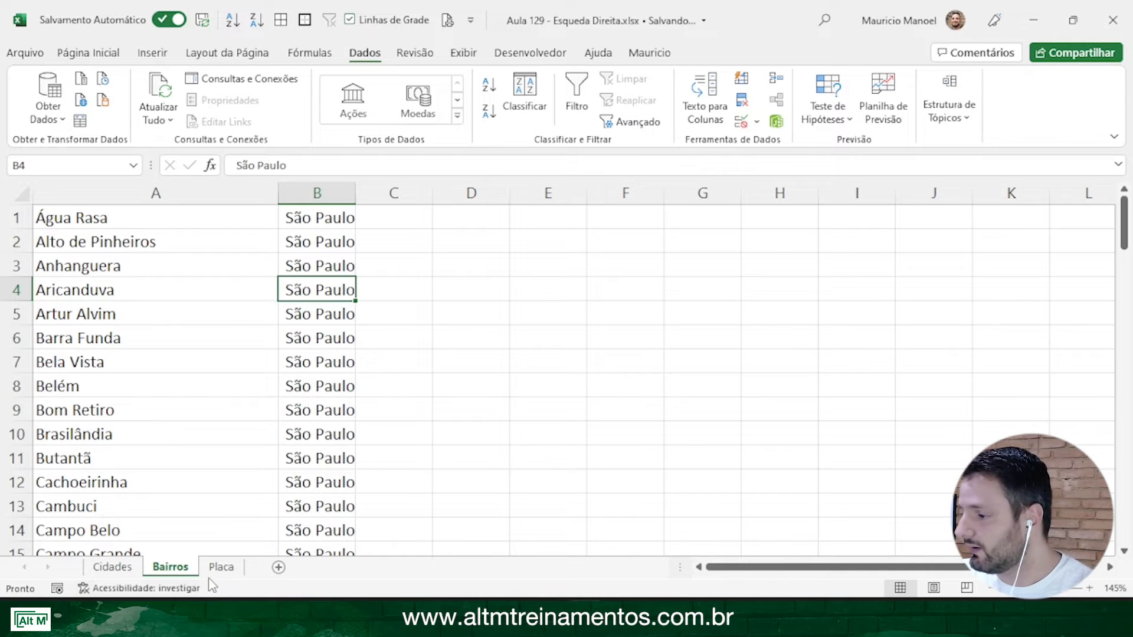
Open the Placa sheet and look through the licence plates listed in column A
{"action": "left_click", "coordinate": [222, 566]}
{"action": "left_click", "coordinate": [96, 247]}
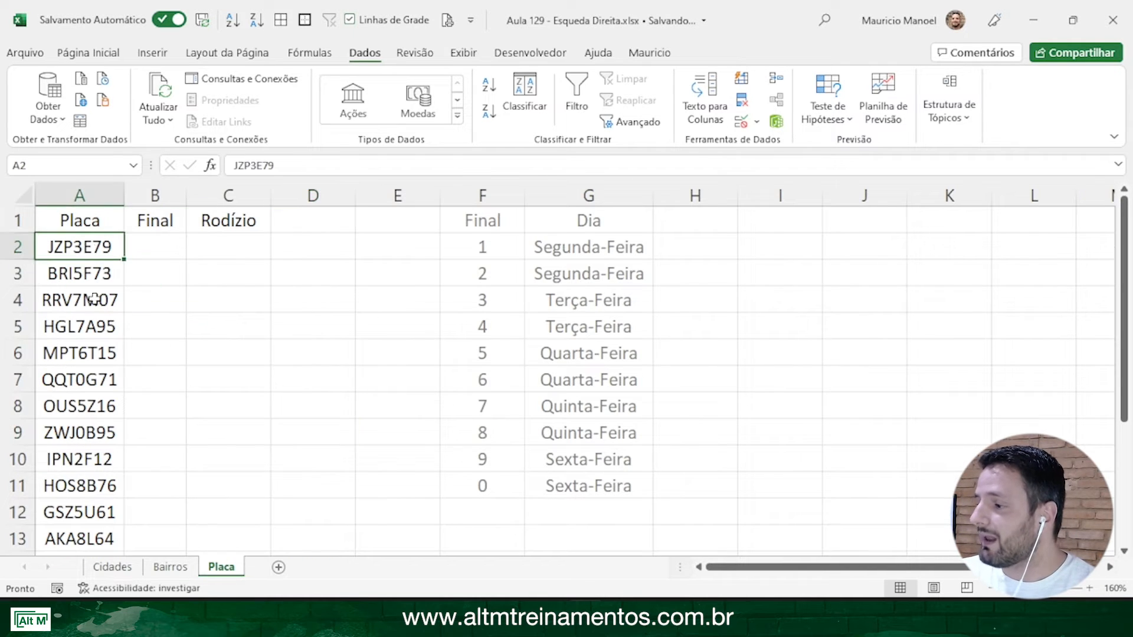
{"action": "left_click", "coordinate": [96, 301]}
{"action": "left_click", "coordinate": [97, 354]}
{"action": "left_click", "coordinate": [97, 383]}
{"action": "left_click", "coordinate": [99, 431]}
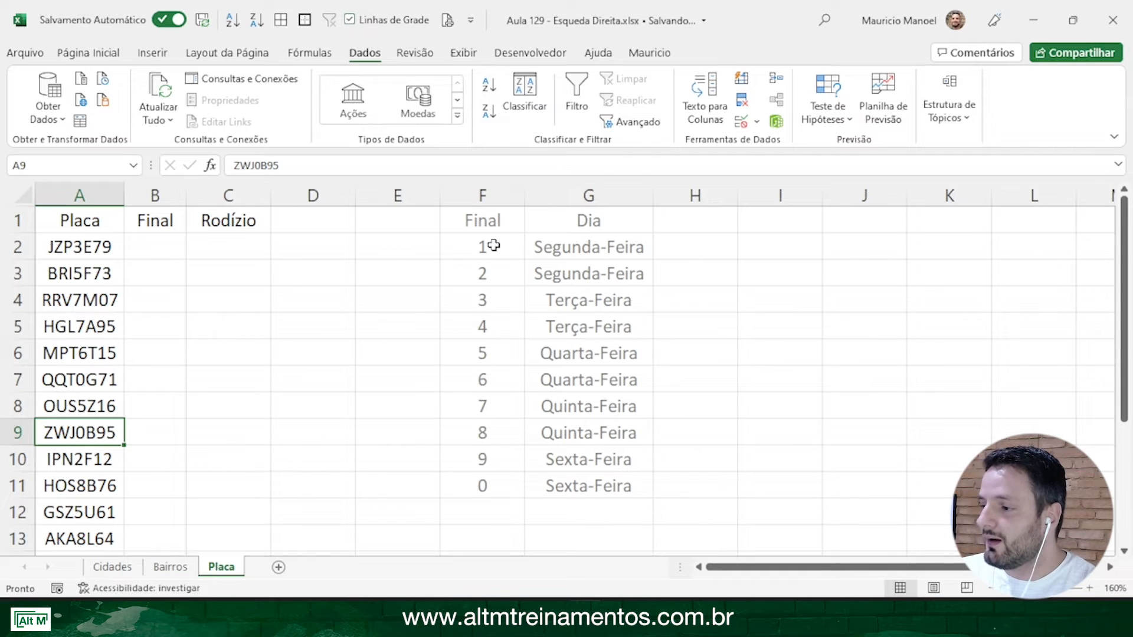
Examine which weekday the Final/Dia table assigns to each final digit, and the Final and Rodízio columns to fill
{"action": "left_click", "coordinate": [490, 246]}
{"action": "left_click", "coordinate": [483, 273]}
{"action": "left_click_drag", "start_coordinate": [561, 249], "coordinate": [577, 330]}
{"action": "left_click", "coordinate": [501, 295]}
{"action": "left_click", "coordinate": [501, 324]}
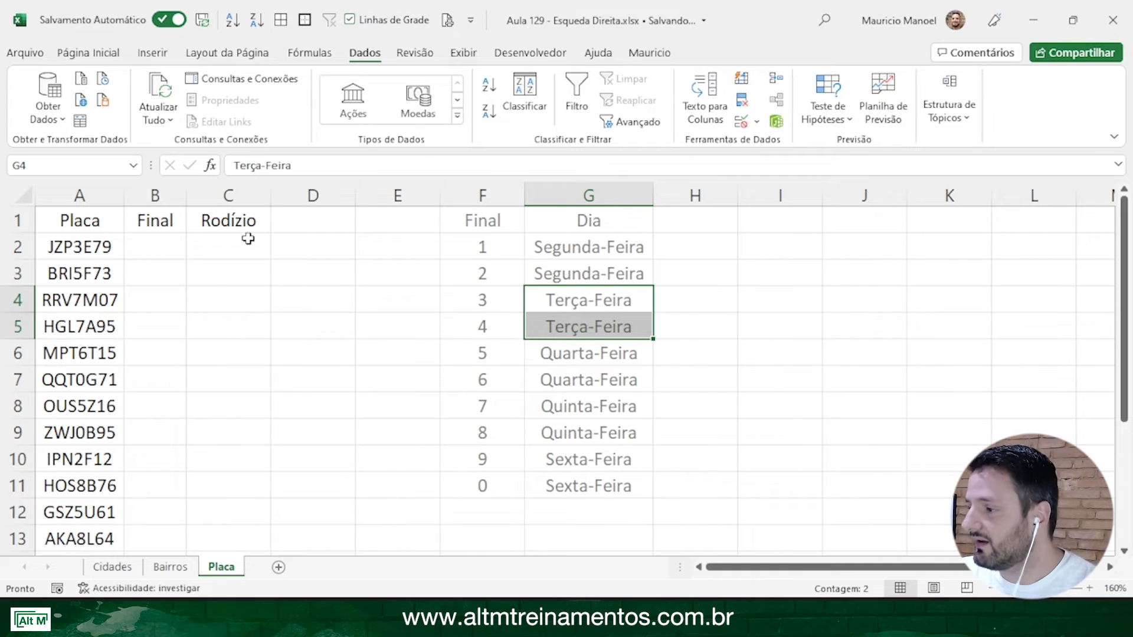
{"action": "left_click", "coordinate": [160, 252]}
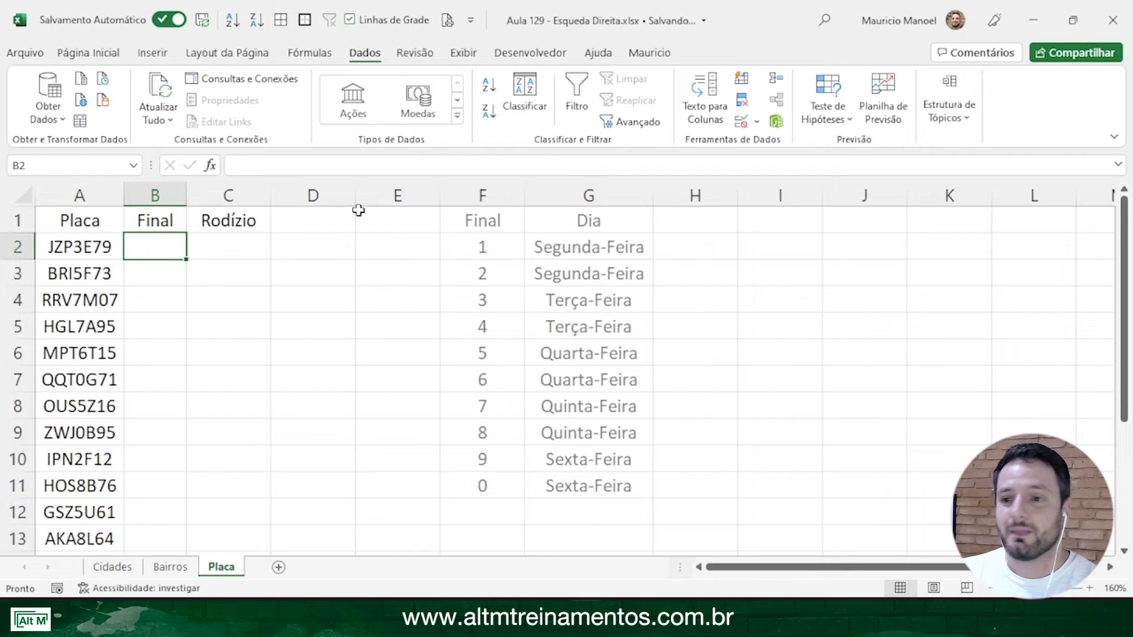
{"action": "left_click", "coordinate": [239, 248]}
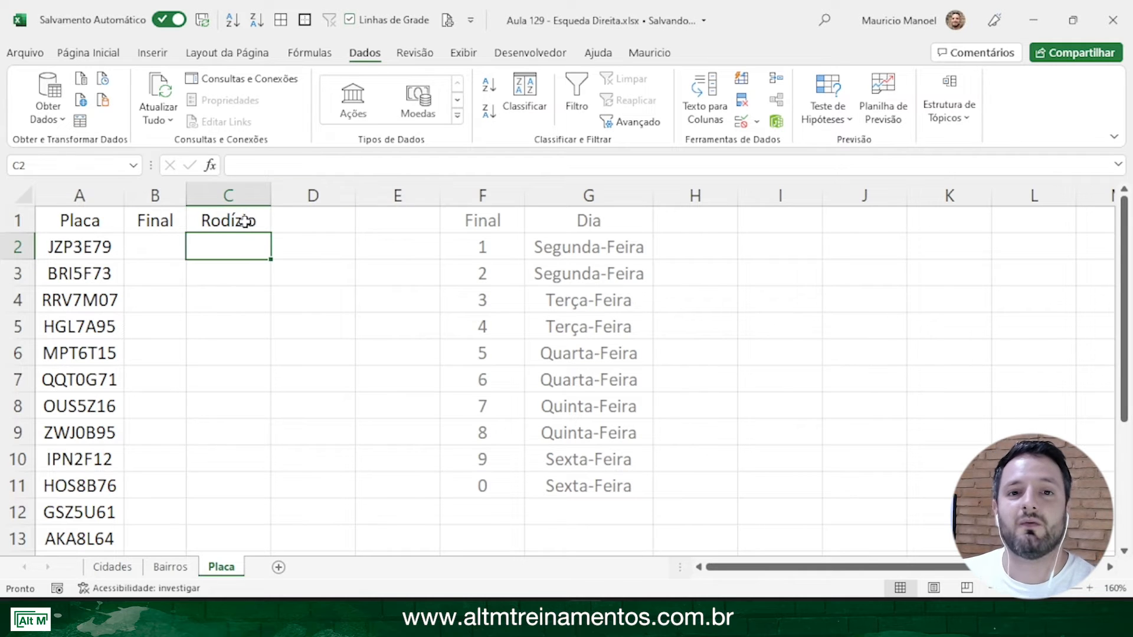
Enter the formula =DIREITA(A2;1) in B2 to extract the plate's last character
{"action": "left_click", "coordinate": [151, 242]}
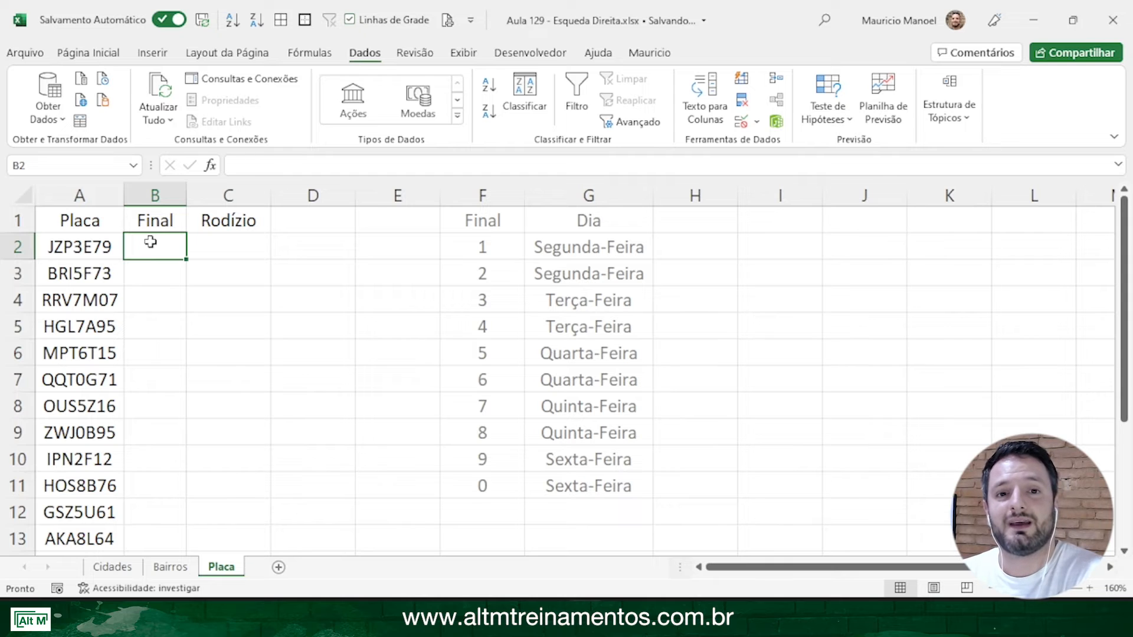
{"action": "type", "text": "=di"}
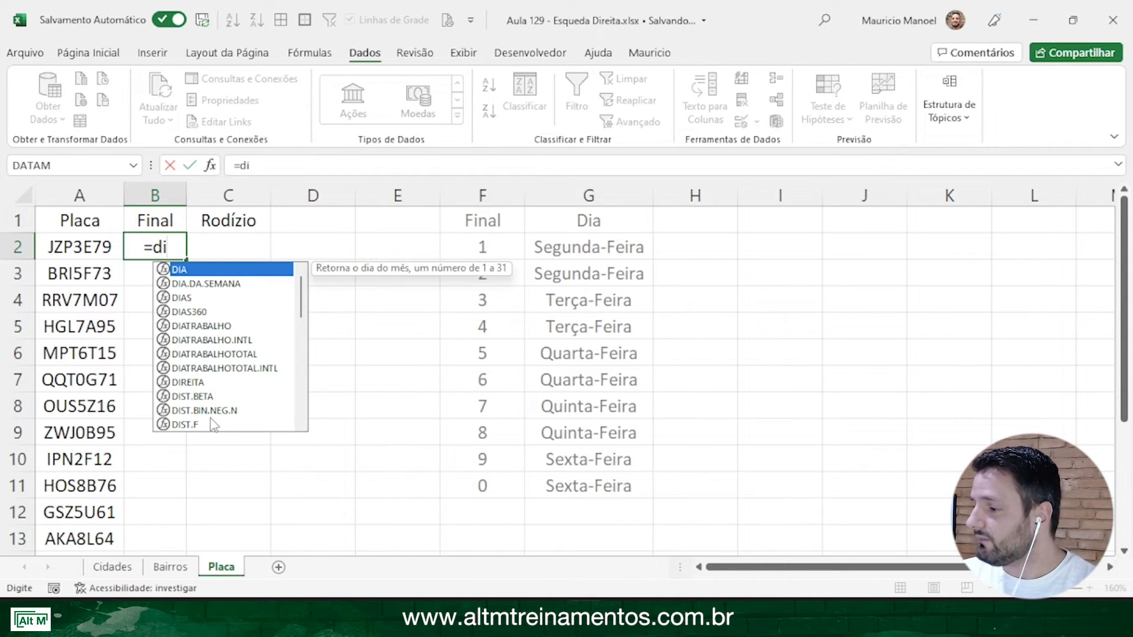
{"action": "type", "text": "re"}
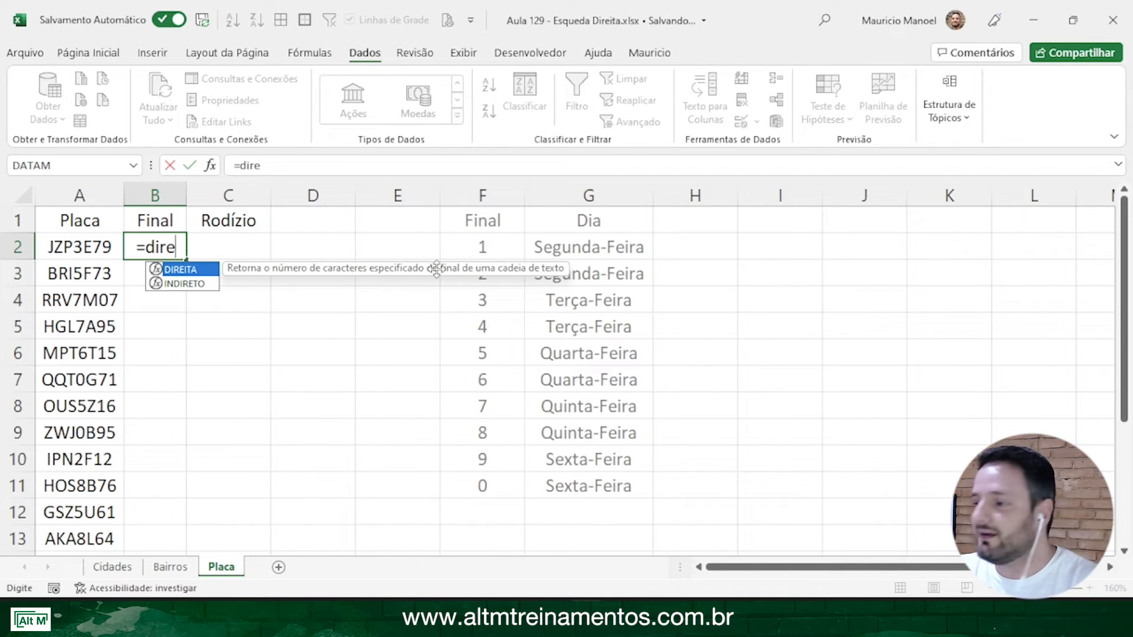
{"action": "double_click", "coordinate": [184, 270]}
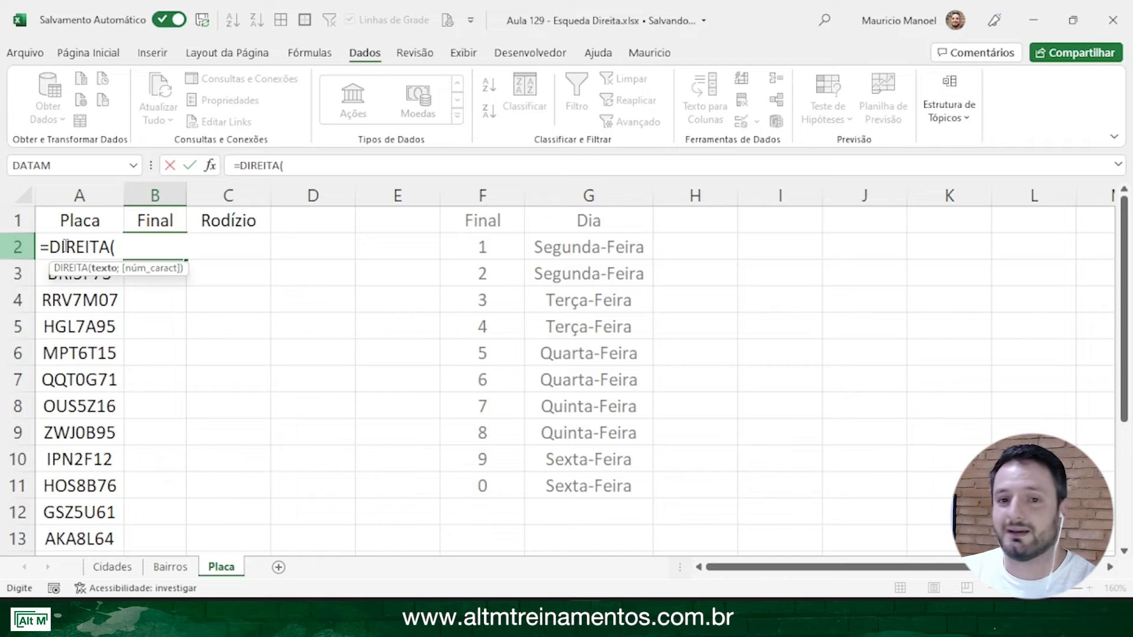
{"action": "type", "text": "A2"}
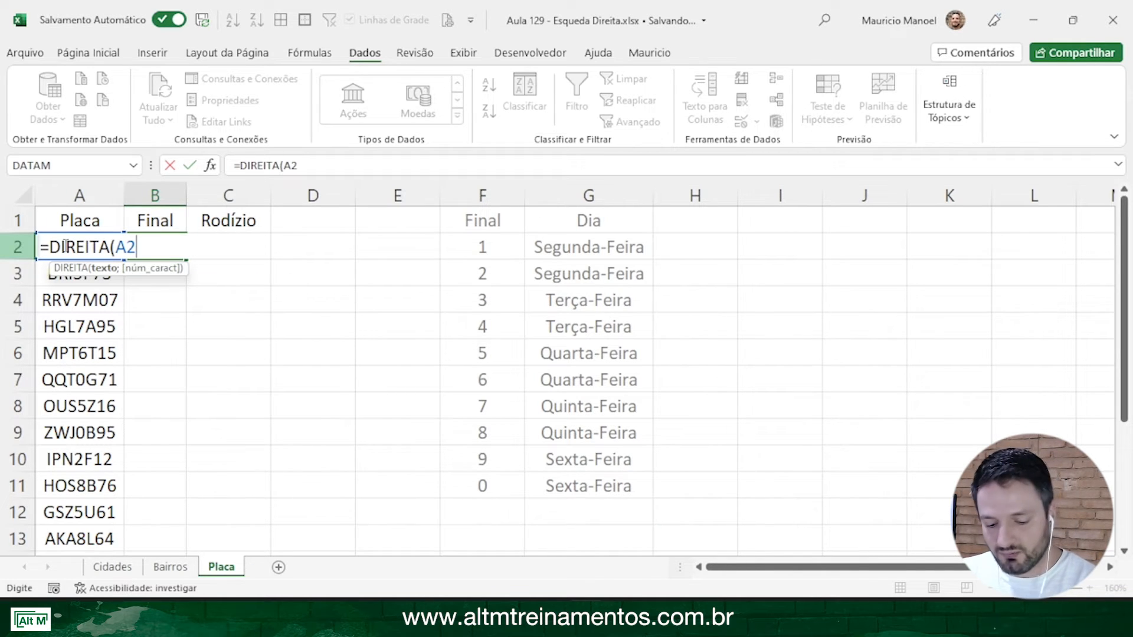
{"action": "type", "text": ";"}
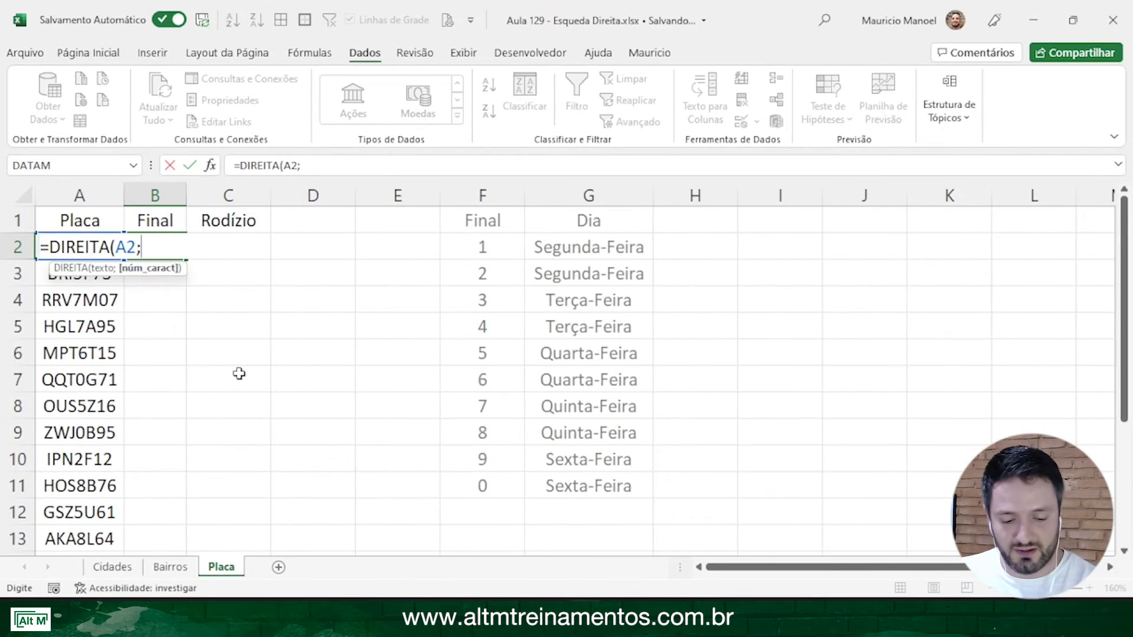
{"action": "type", "text": "1"}
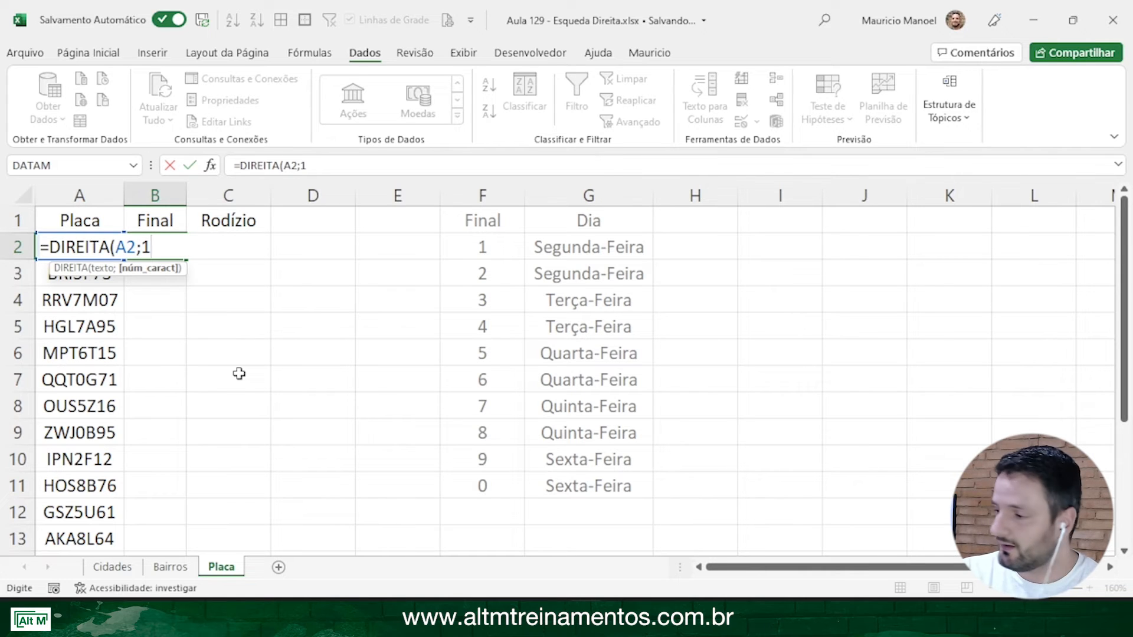
{"action": "type", "text": ")"}
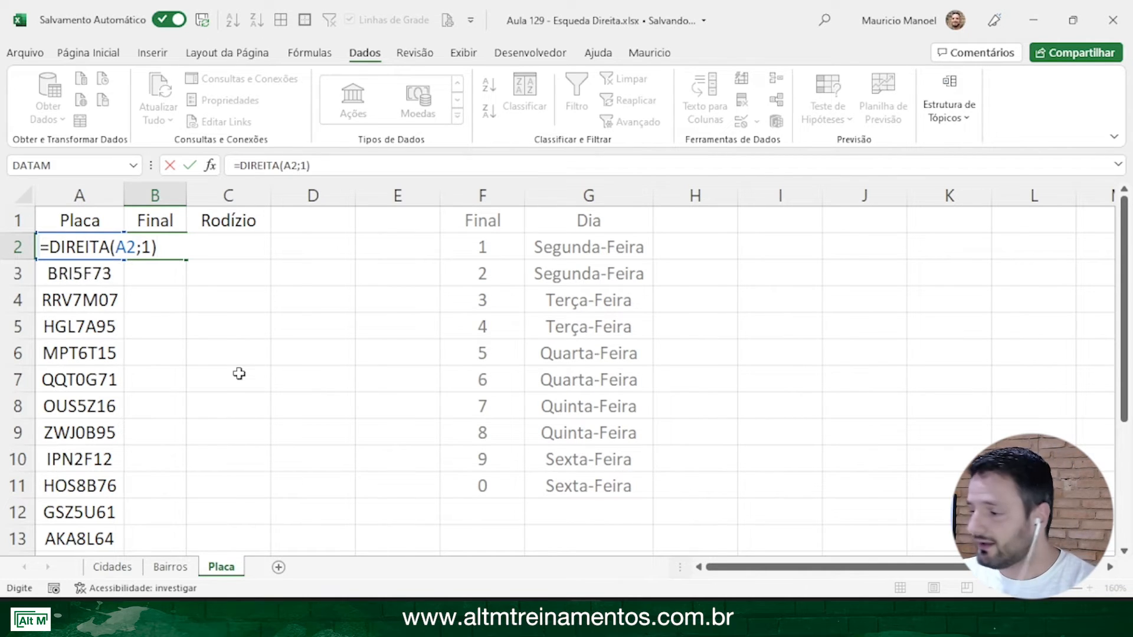
{"action": "key", "text": "Return"}
Copy the B2 formula down the Final column for all the plates
{"action": "left_click", "coordinate": [166, 250]}
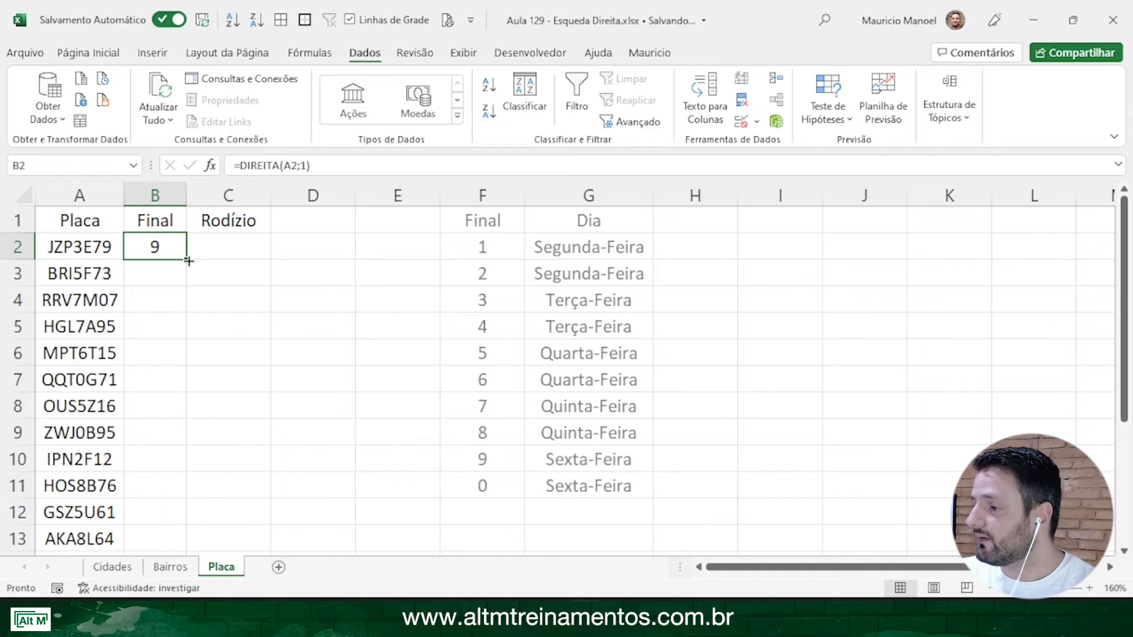
{"action": "double_click", "coordinate": [189, 261]}
{"action": "left_click", "coordinate": [275, 324]}
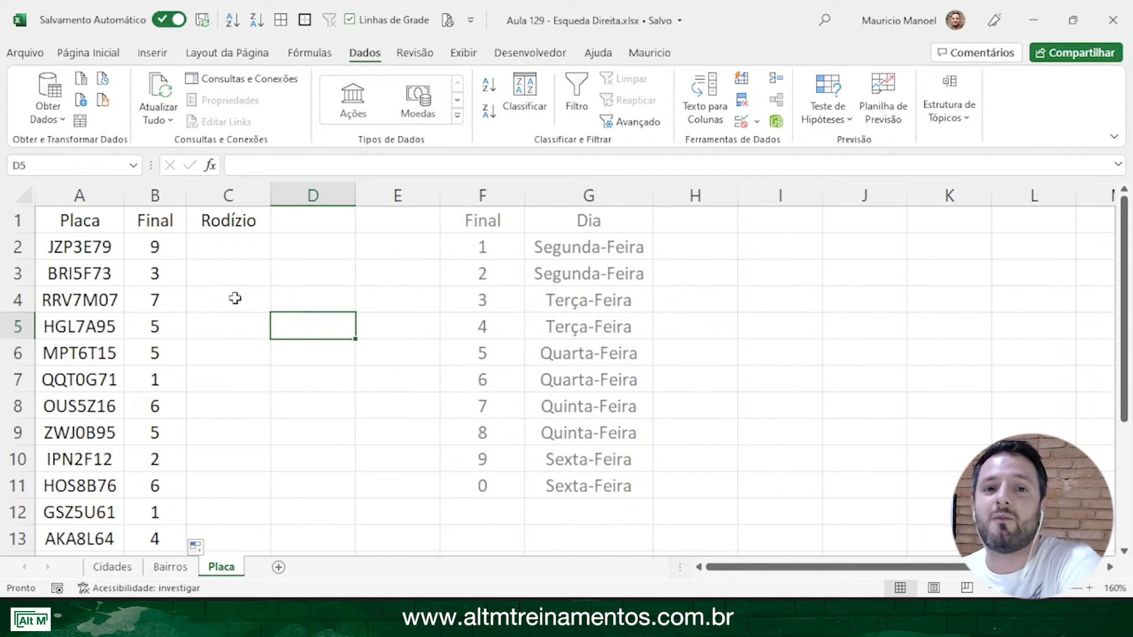
Begin a PROCV formula in C2 that uses VALOR(B2) as the lookup value, converting the extracted digit to a number
{"action": "left_click", "coordinate": [232, 241]}
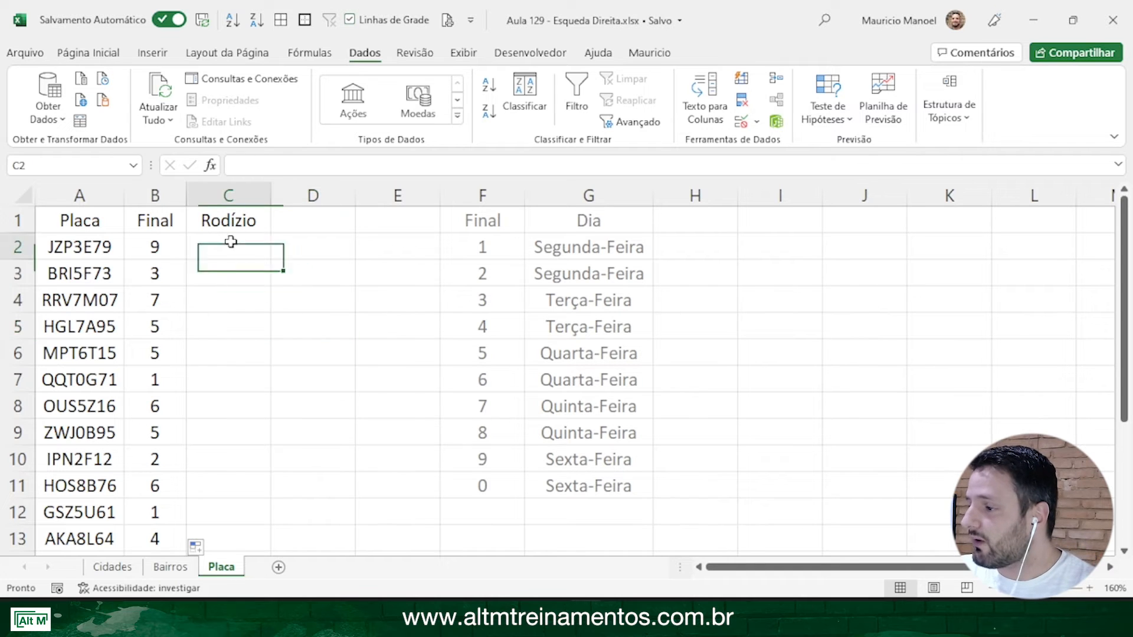
{"action": "left_click", "coordinate": [253, 353]}
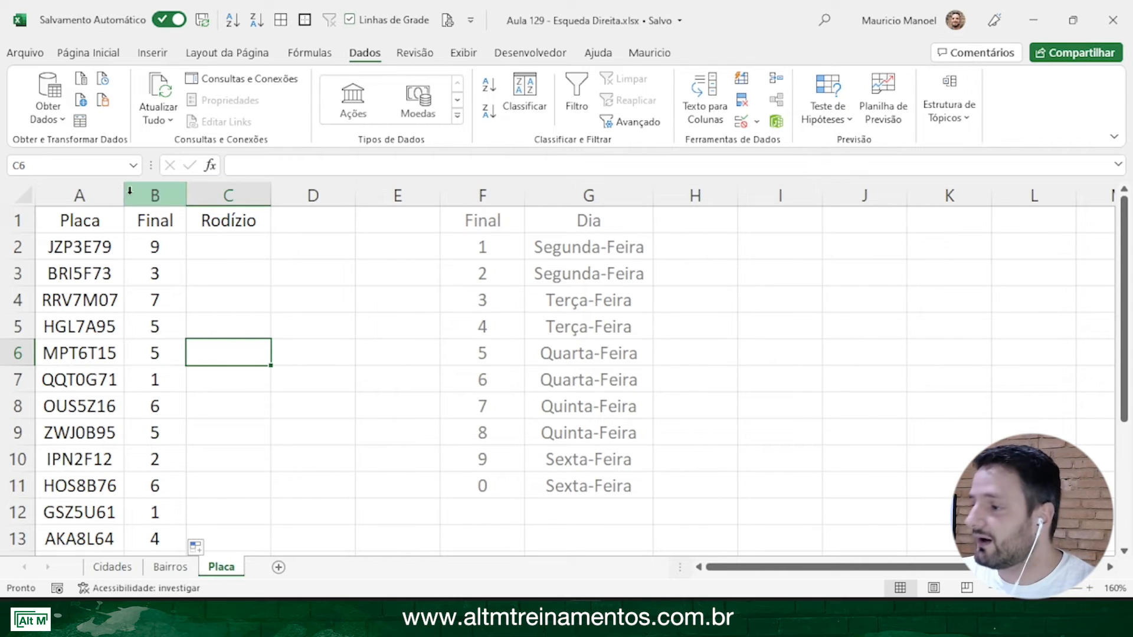
{"action": "left_click", "coordinate": [230, 246]}
{"action": "type", "text": "=prcv"}
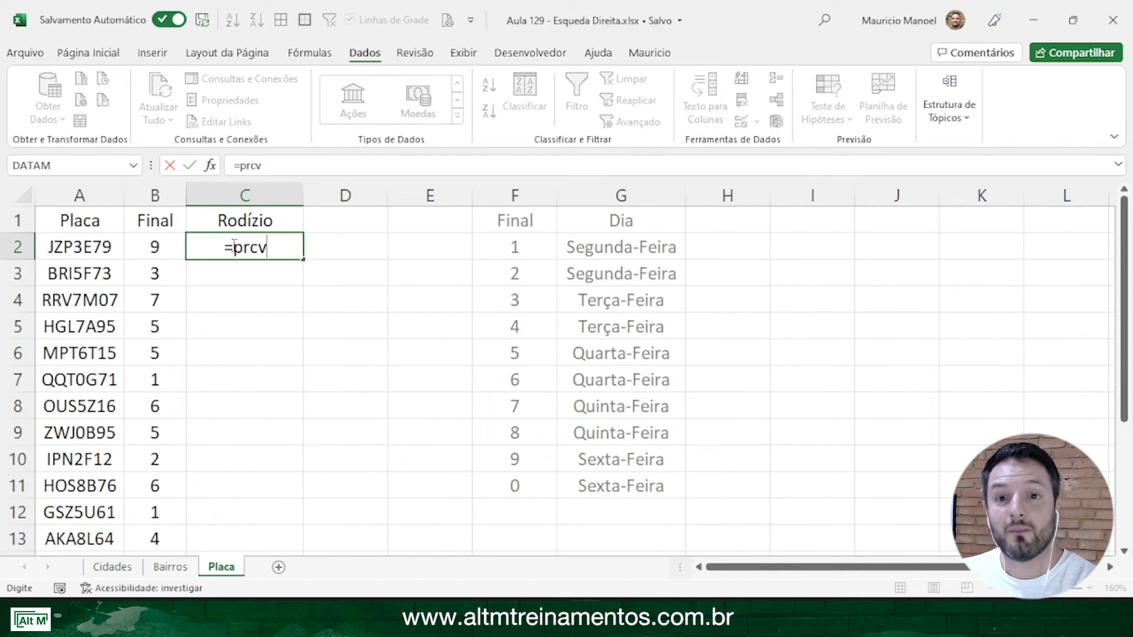
{"action": "key", "text": "BackSpace"}
{"action": "key", "text": "BackSpace"}
{"action": "type", "text": "o"}
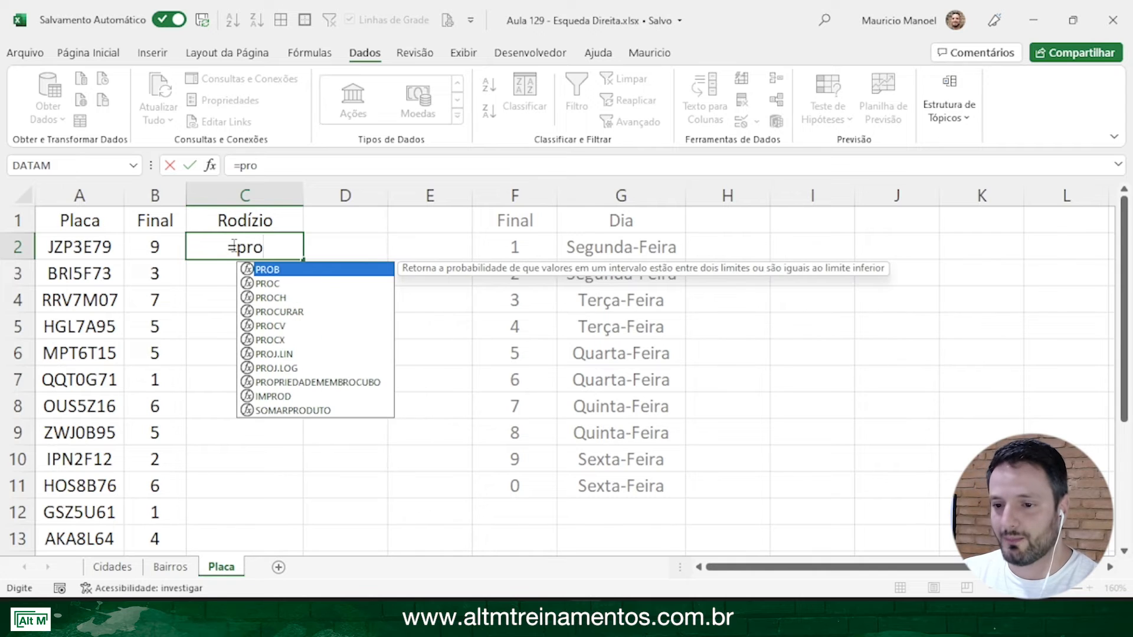
{"action": "type", "text": "cv"}
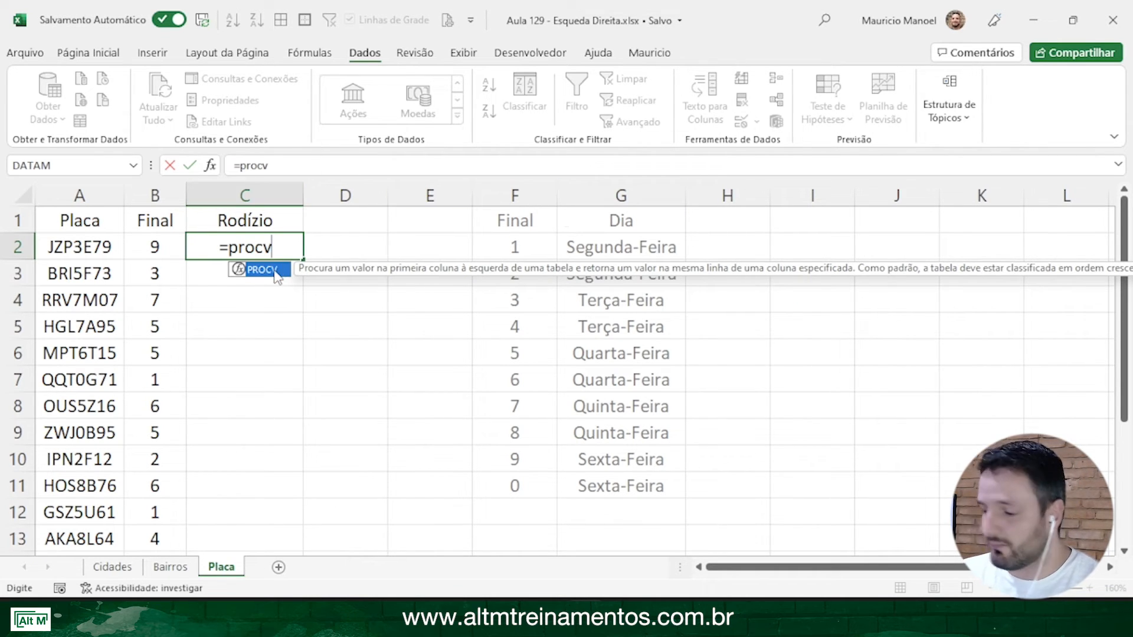
{"action": "type", "text": "("}
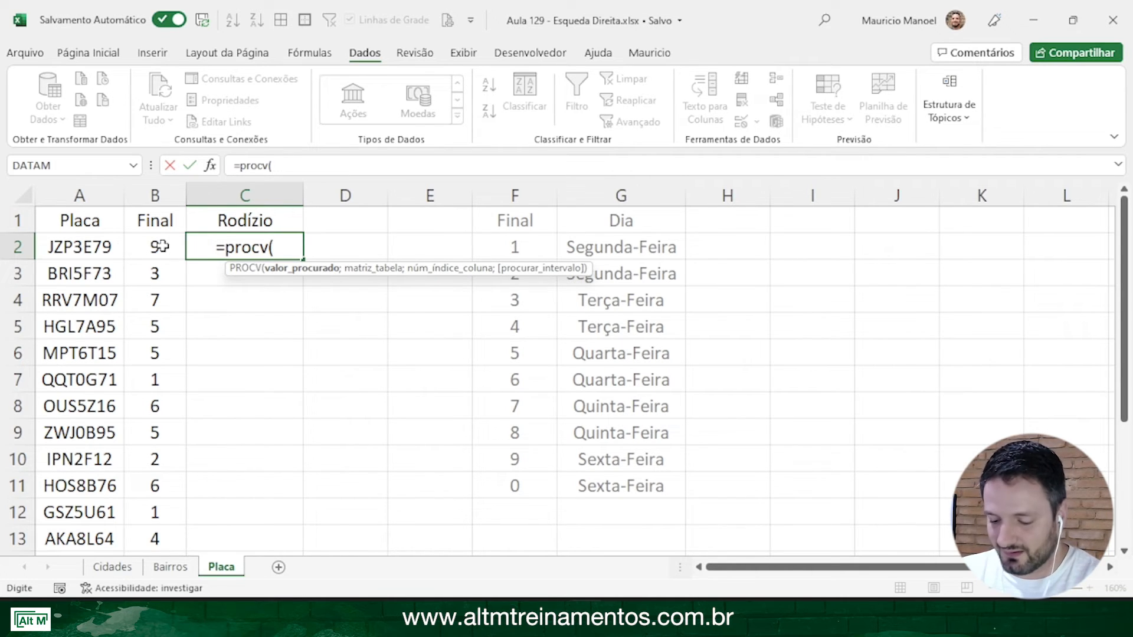
{"action": "type", "text": "valo"}
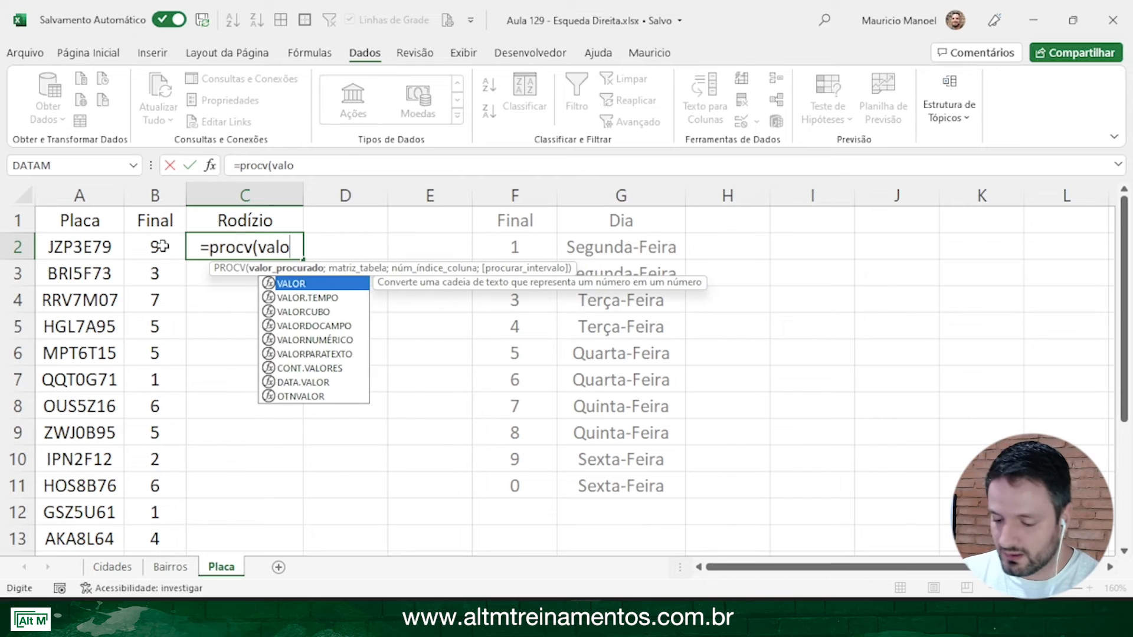
{"action": "type", "text": "r("}
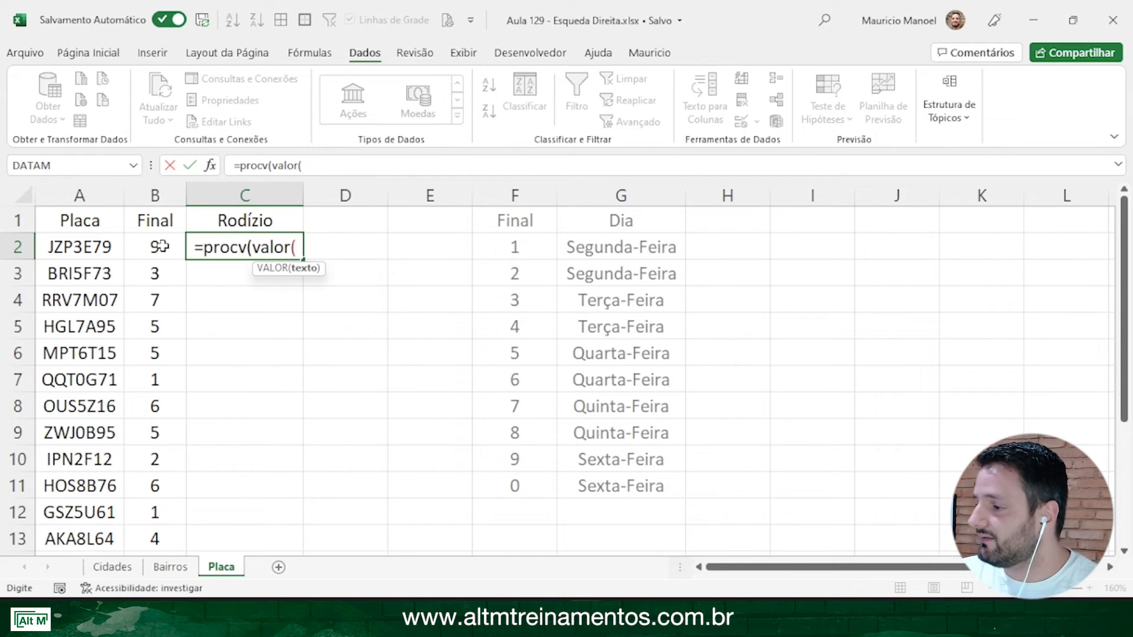
{"action": "left_click", "coordinate": [159, 246]}
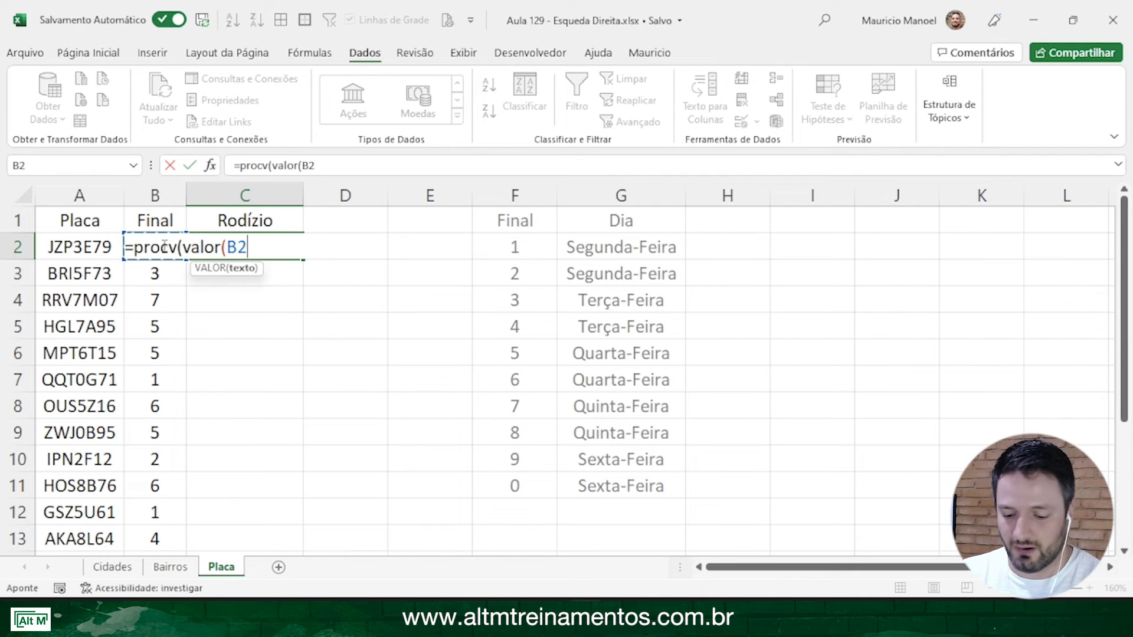
{"action": "type", "text": ")"}
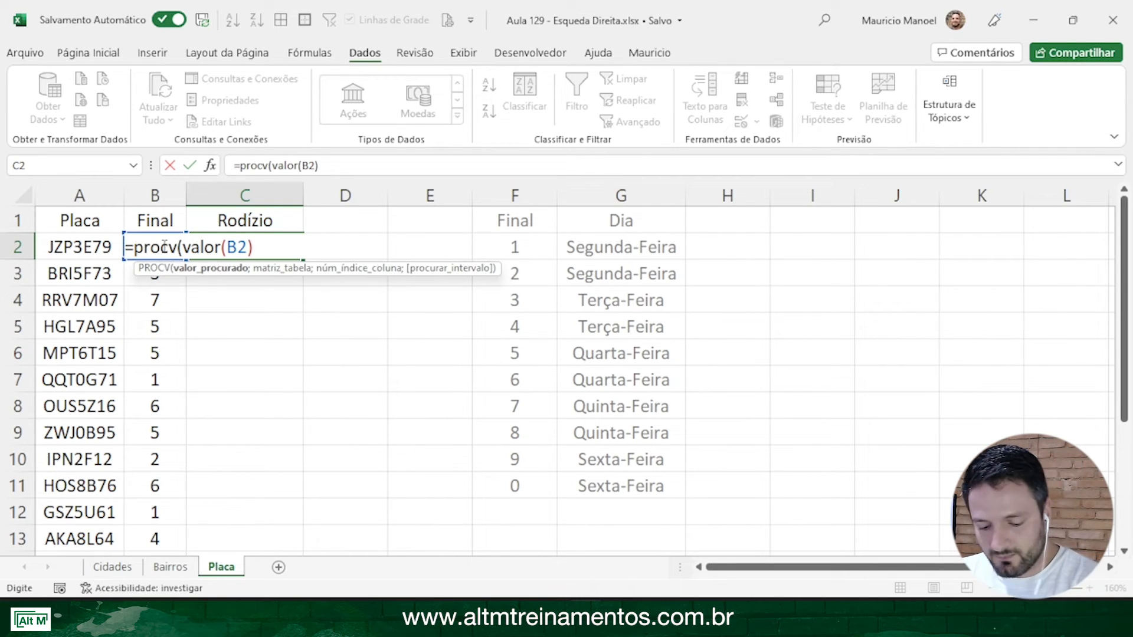
Complete the C2 PROCV formula with table F:G, column index 2 and exact match 0
{"action": "type", "text": ";"}
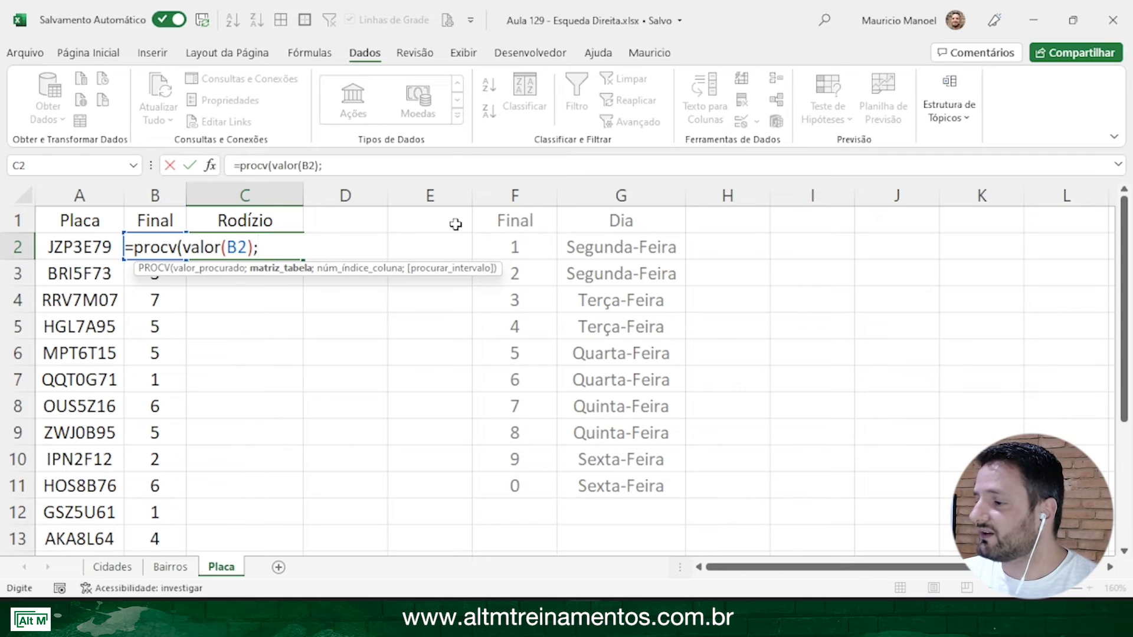
{"action": "left_click_drag", "start_coordinate": [515, 195], "coordinate": [648, 194]}
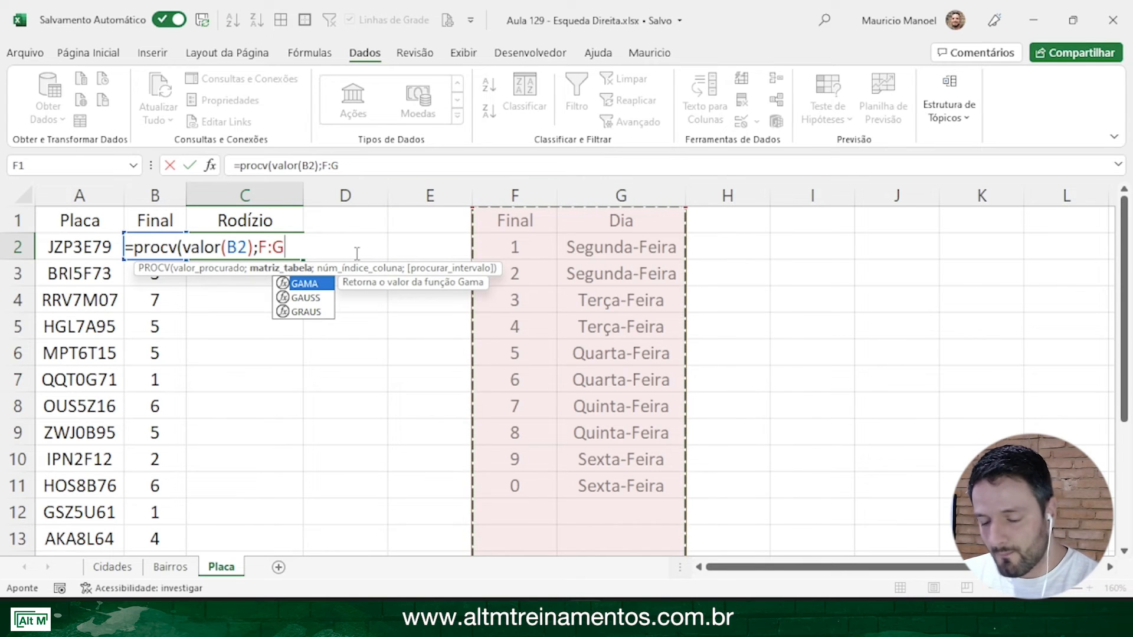
{"action": "type", "text": ";"}
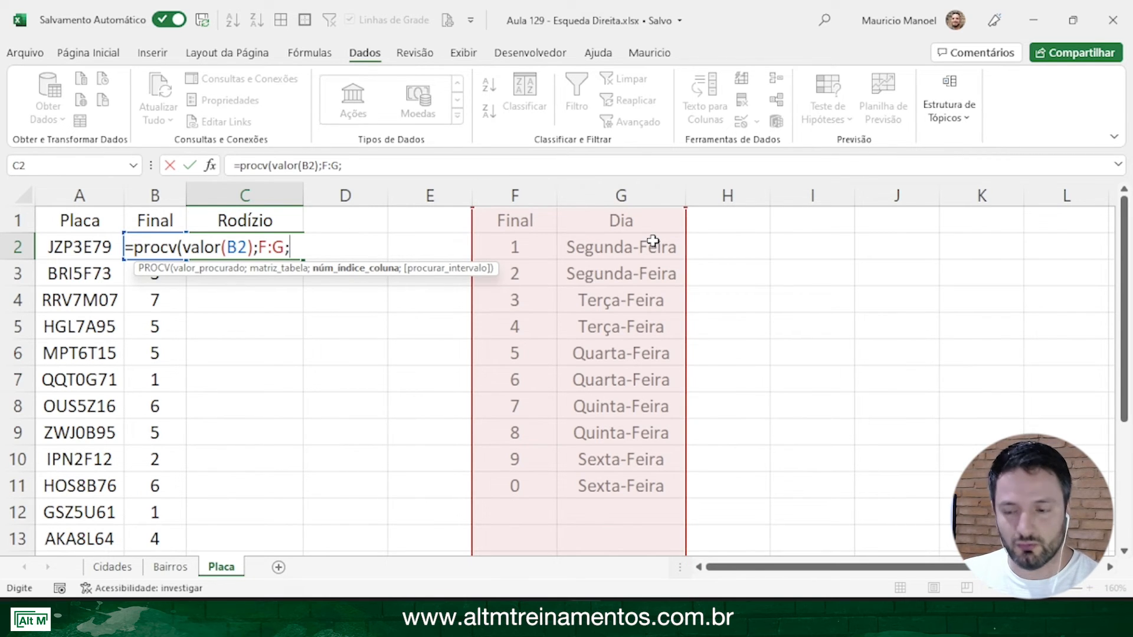
{"action": "type", "text": "2;0"}
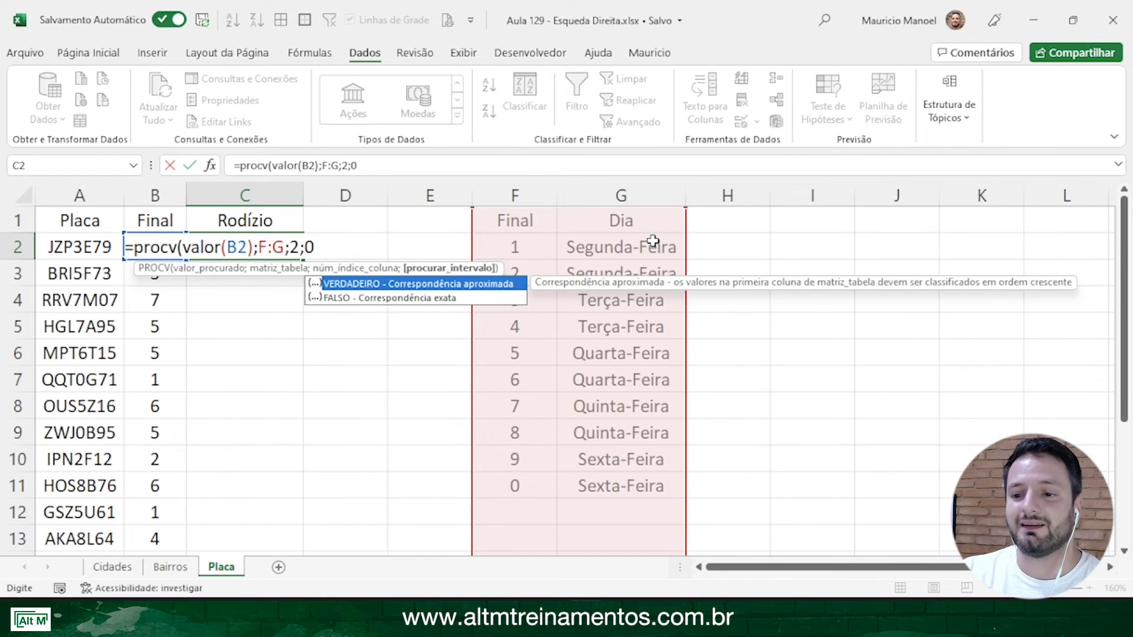
{"action": "type", "text": ")"}
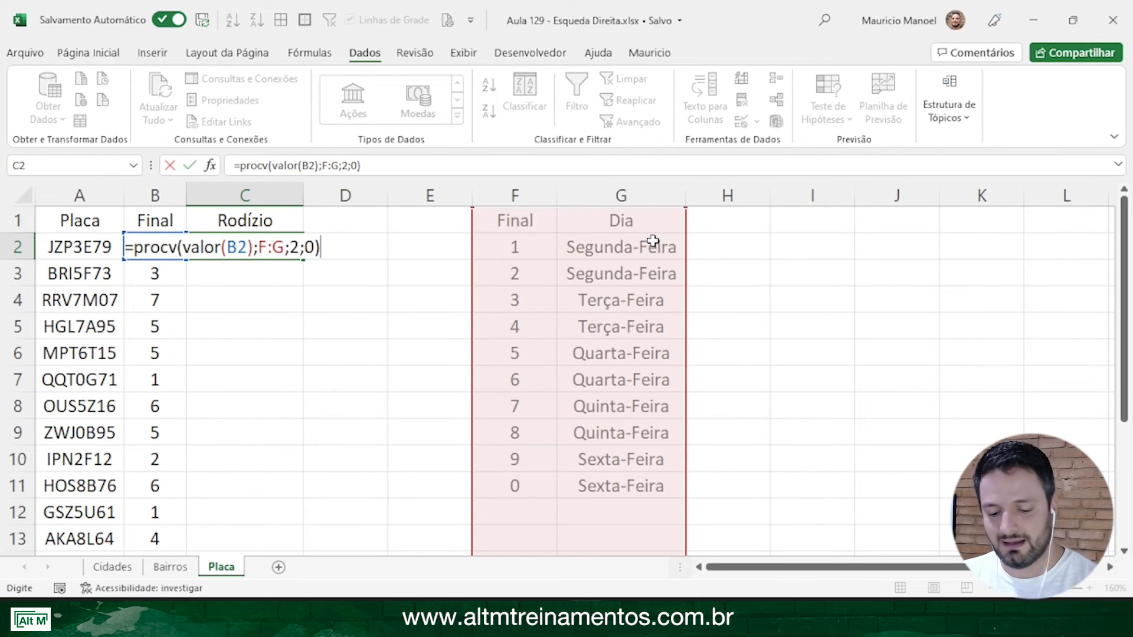
{"action": "key", "text": "ctrl+Return"}
{"action": "key", "text": "Return"}
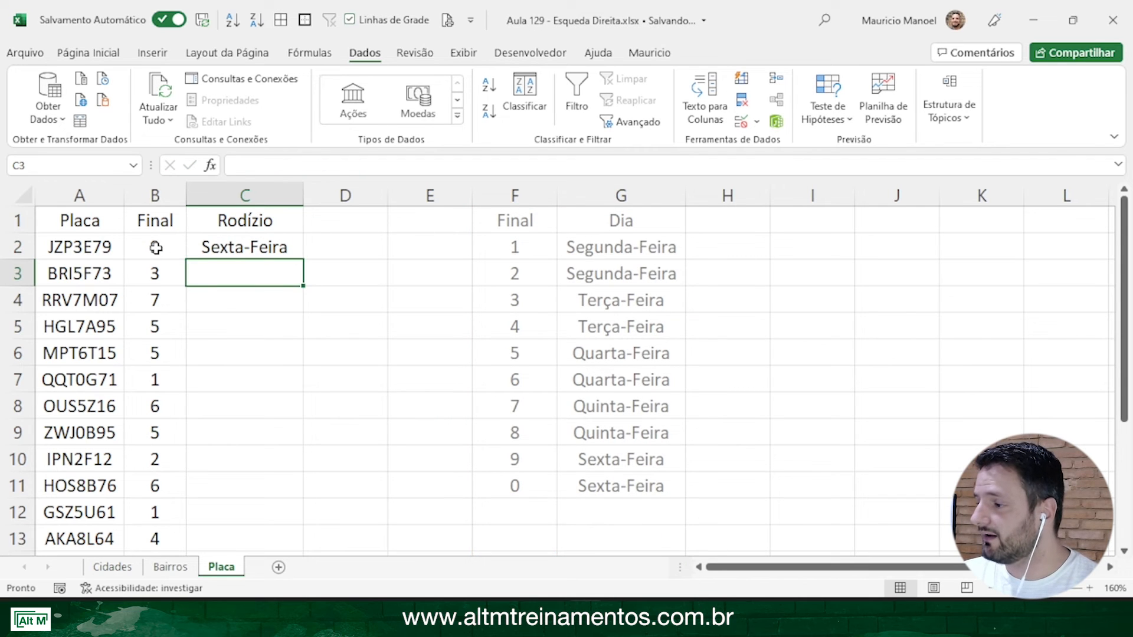
Check C2 against the Final/Dia table row for 9 and copy its formula down the Rodízio column for all plates
{"action": "left_click", "coordinate": [155, 247]}
{"action": "left_click_drag", "start_coordinate": [542, 466], "coordinate": [658, 462]}
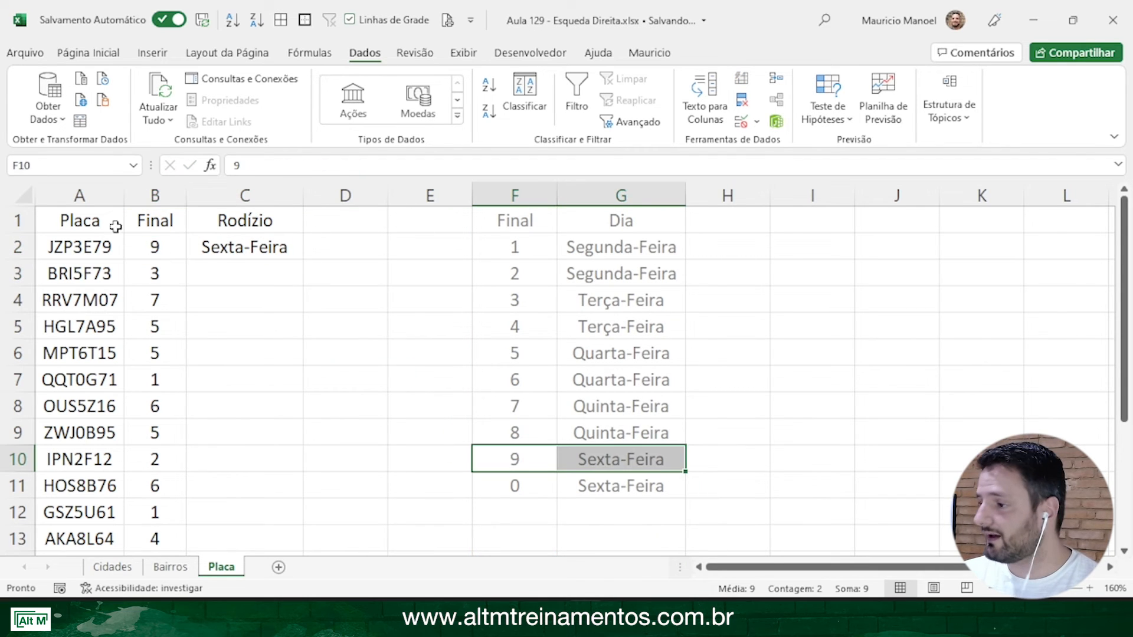
{"action": "left_click", "coordinate": [259, 246]}
{"action": "left_click_drag", "start_coordinate": [304, 260], "coordinate": [286, 500]}
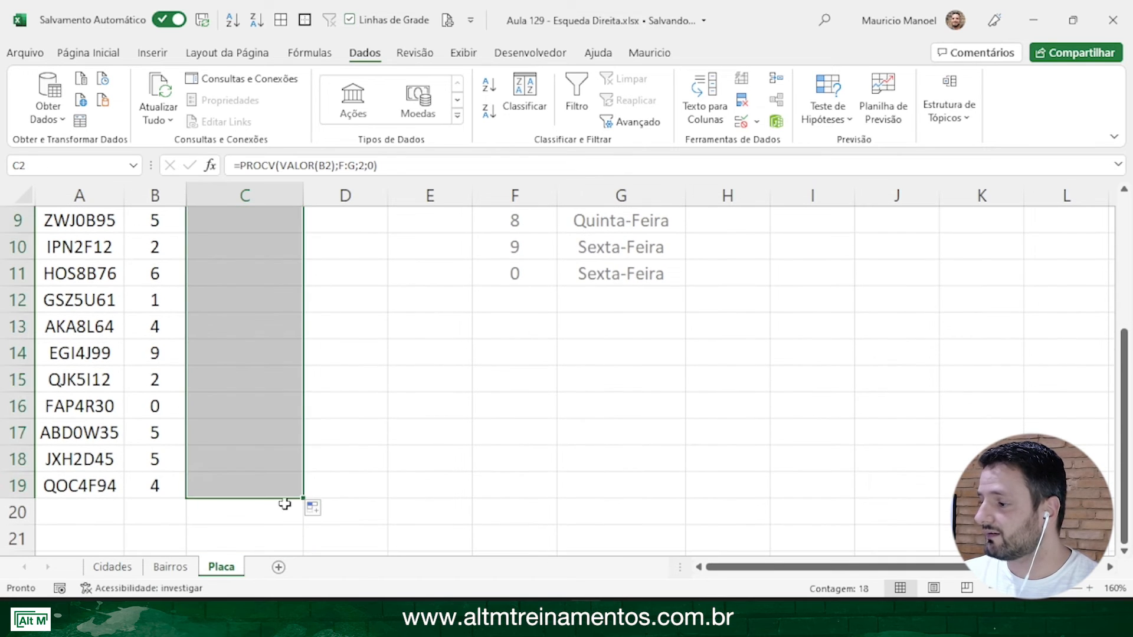
{"action": "scroll", "coordinate": [281, 422], "scroll_direction": "up", "scroll_amount": 3}
{"action": "left_click", "coordinate": [277, 299]}
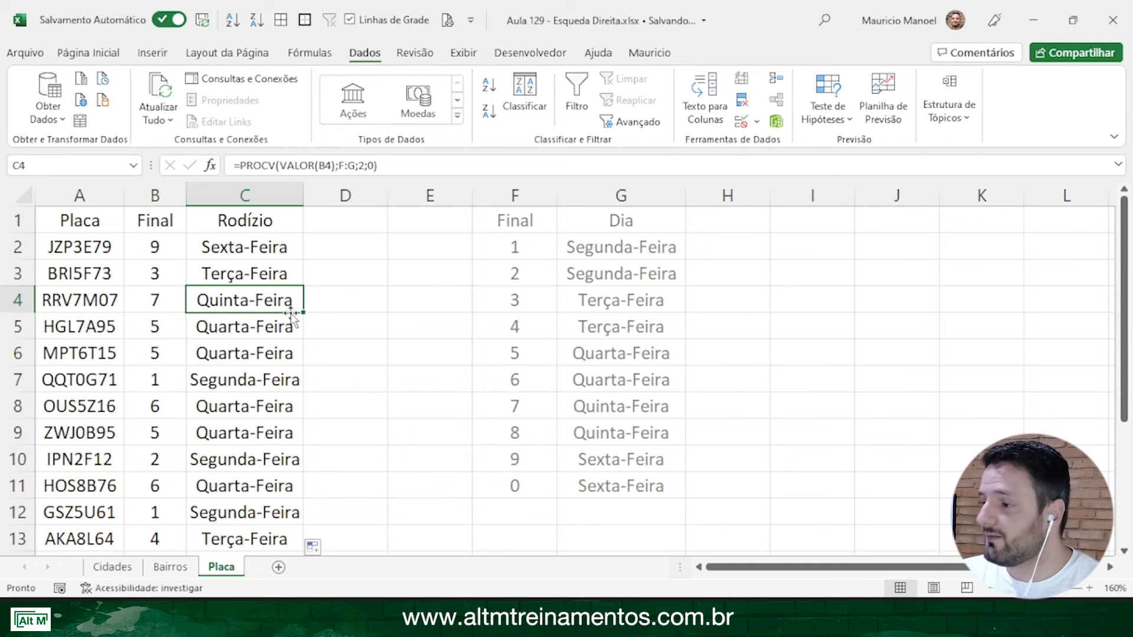
{"action": "left_click", "coordinate": [375, 315]}
{"action": "type", "text": "=f"}
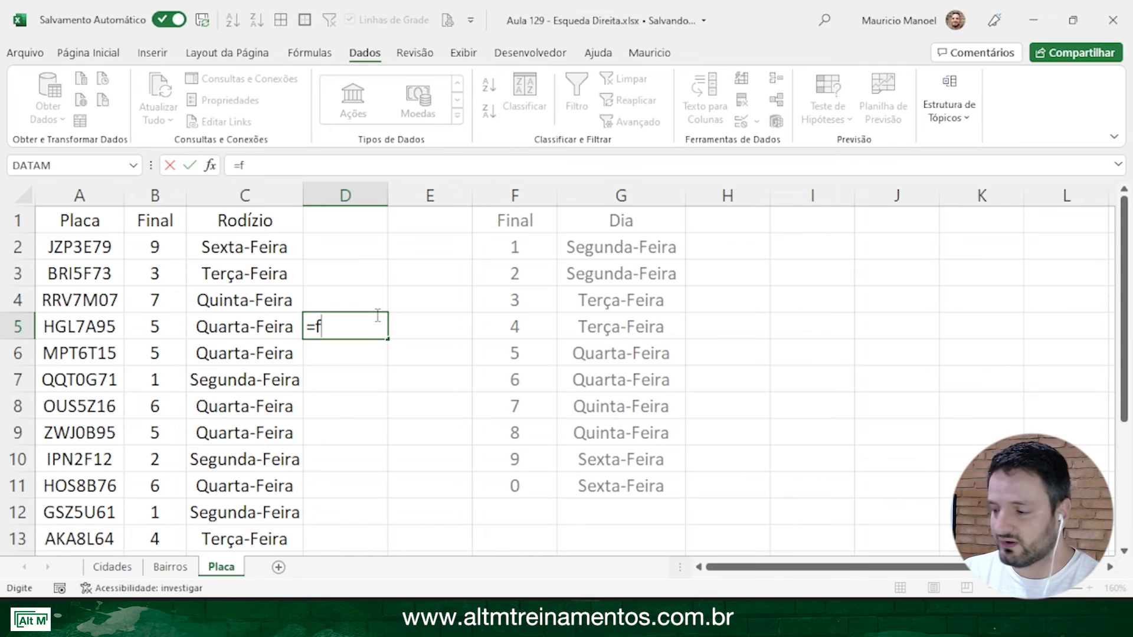
{"action": "type", "text": "il"}
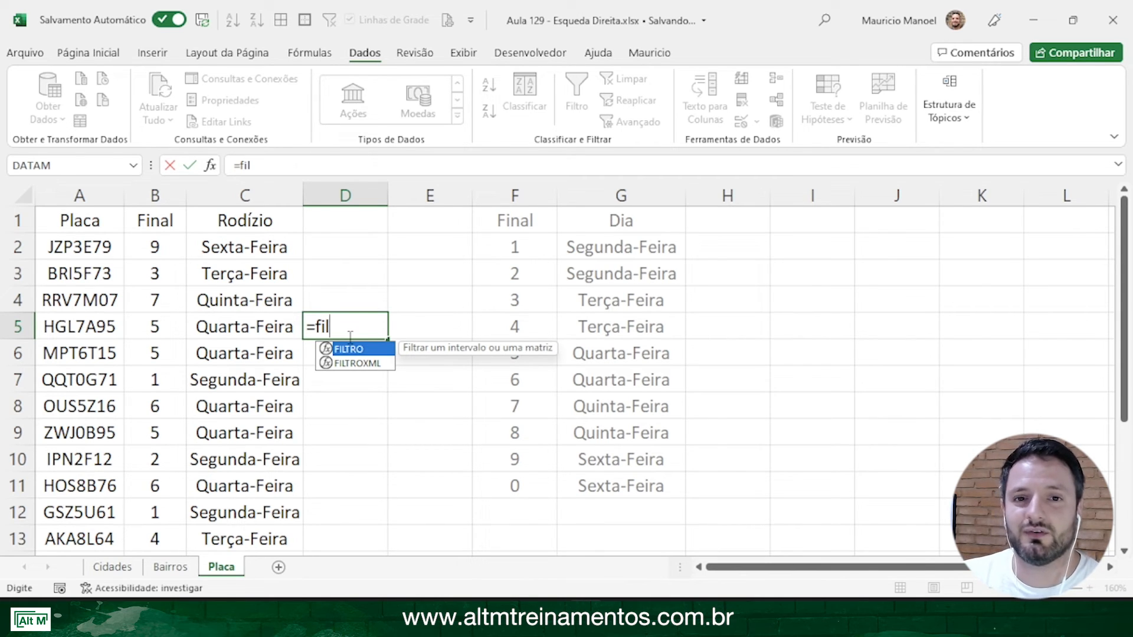
{"action": "key", "text": "Escape"}
{"action": "key", "text": "Escape"}
Add filters to the plate table's headers and filter the Rodízio column to show only Segunda-Feira
{"action": "left_click", "coordinate": [265, 228]}
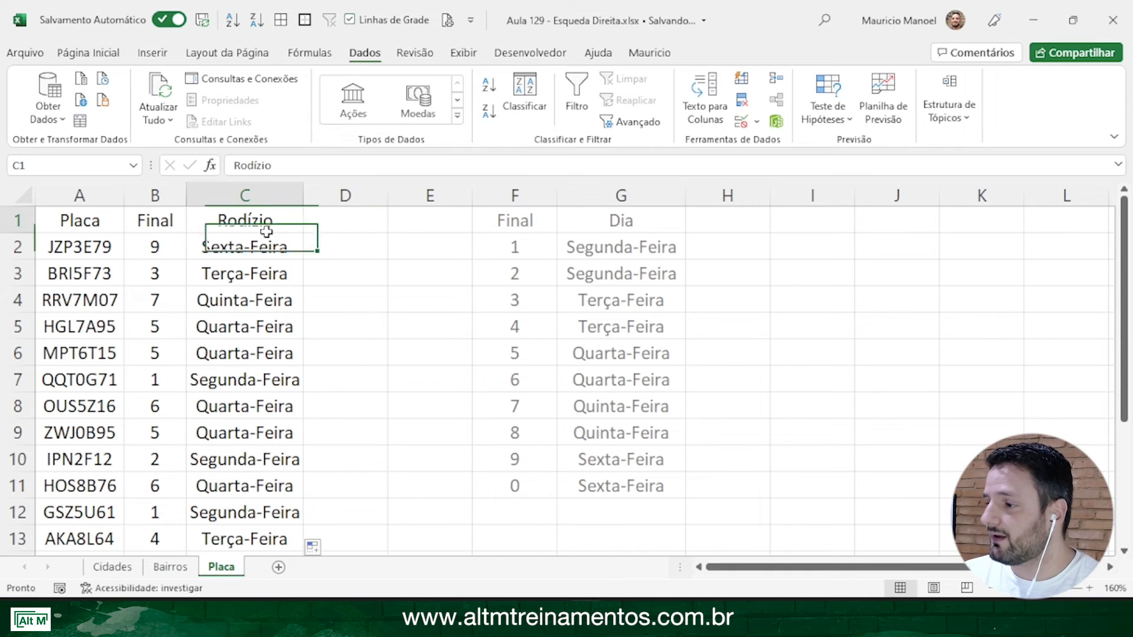
{"action": "key", "text": "ctrl+shift+l"}
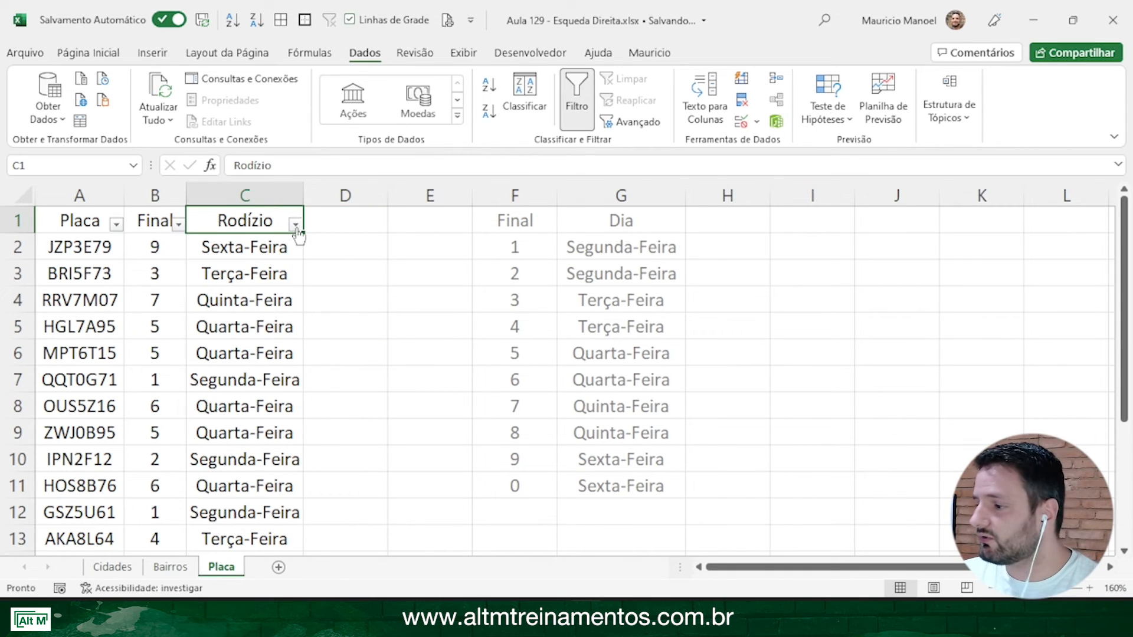
{"action": "left_click", "coordinate": [295, 225]}
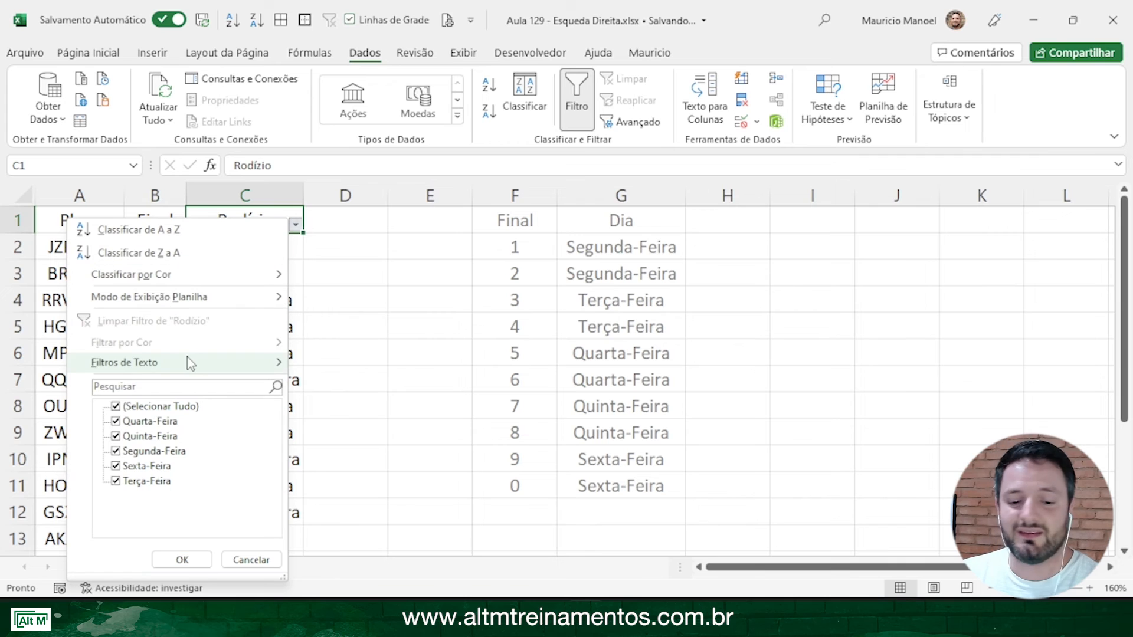
{"action": "left_click", "coordinate": [116, 406]}
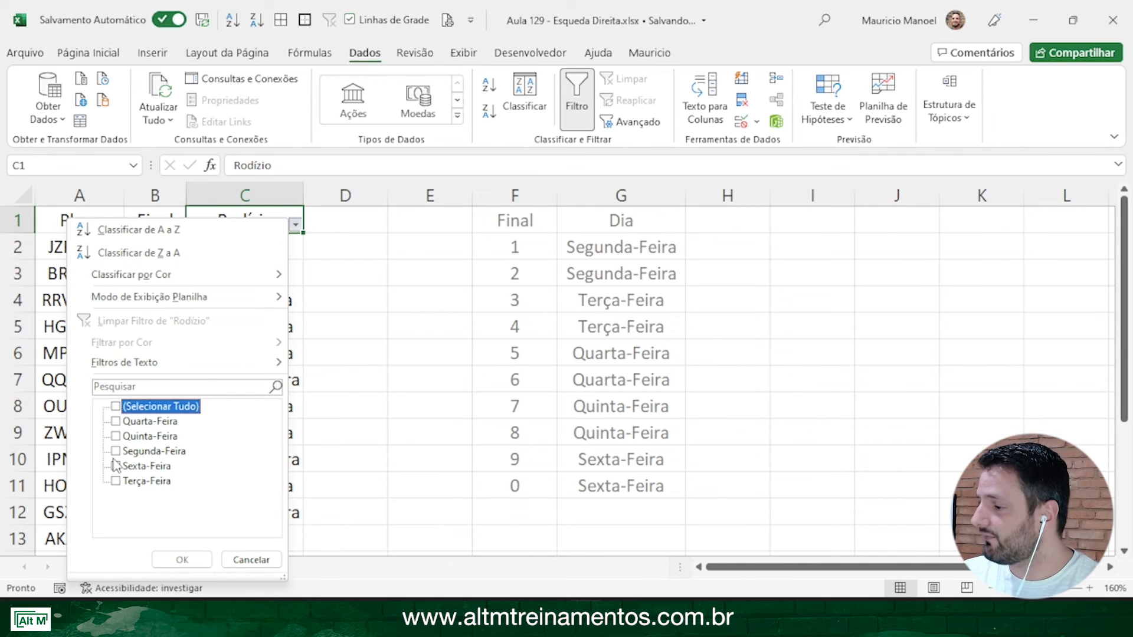
{"action": "left_click", "coordinate": [116, 451]}
{"action": "left_click", "coordinate": [182, 559]}
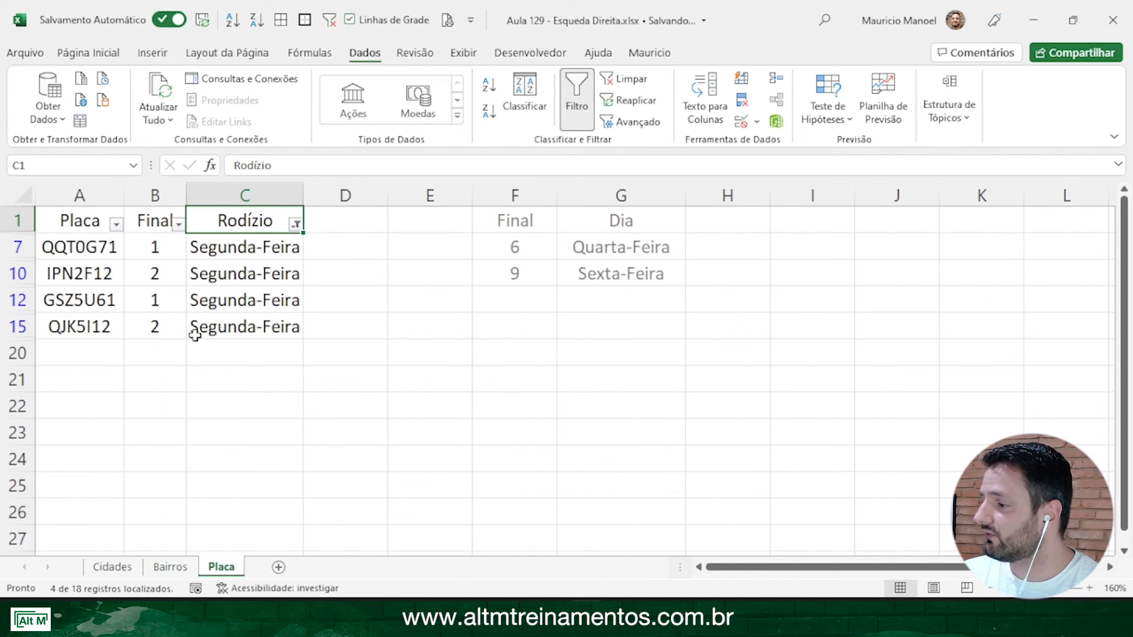